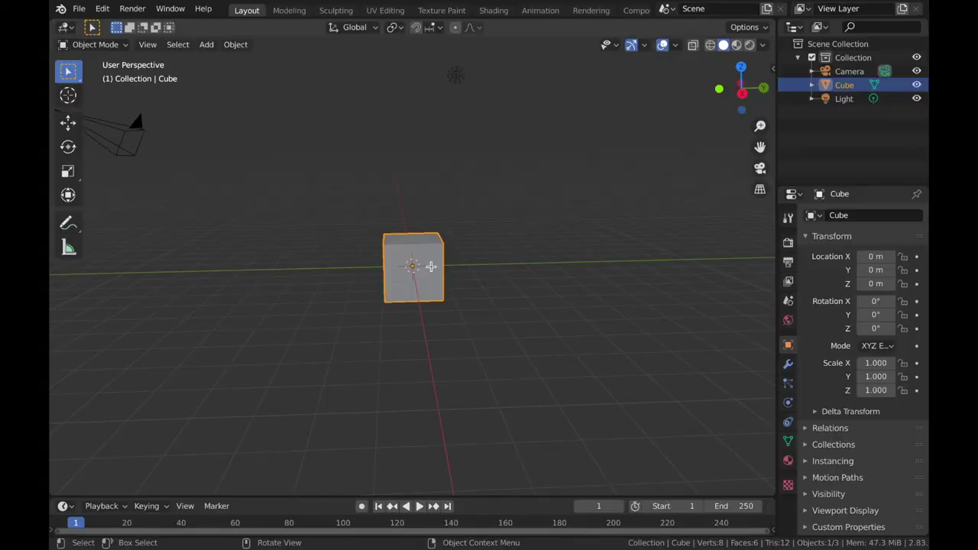
Enter Edit Mode in face select mode and select the cube's bottom face from a low front angle.
{"action": "key", "text": "Tab"}
{"action": "middle_click_drag", "start_coordinate": [430, 267], "coordinate": [411, 303]}
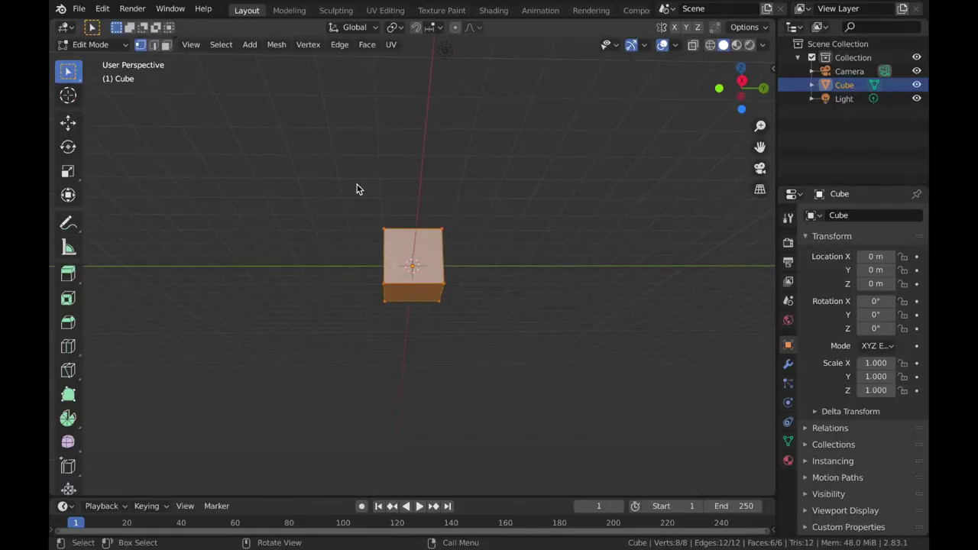
{"action": "left_click", "coordinate": [165, 45]}
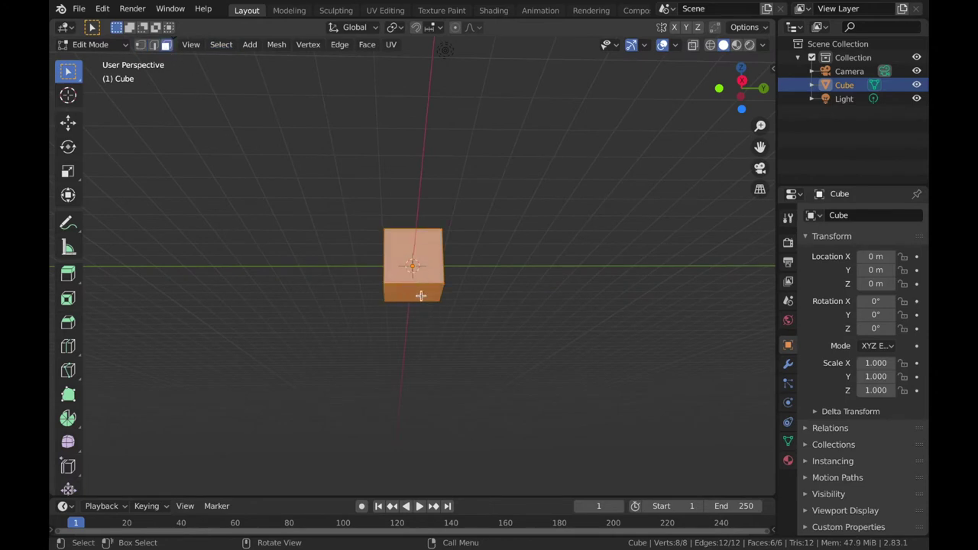
{"action": "left_click", "coordinate": [421, 295]}
Shrink the bottom face to taper the base, then extrude and widen the top face into a roof overhang.
{"action": "key", "text": "s"}
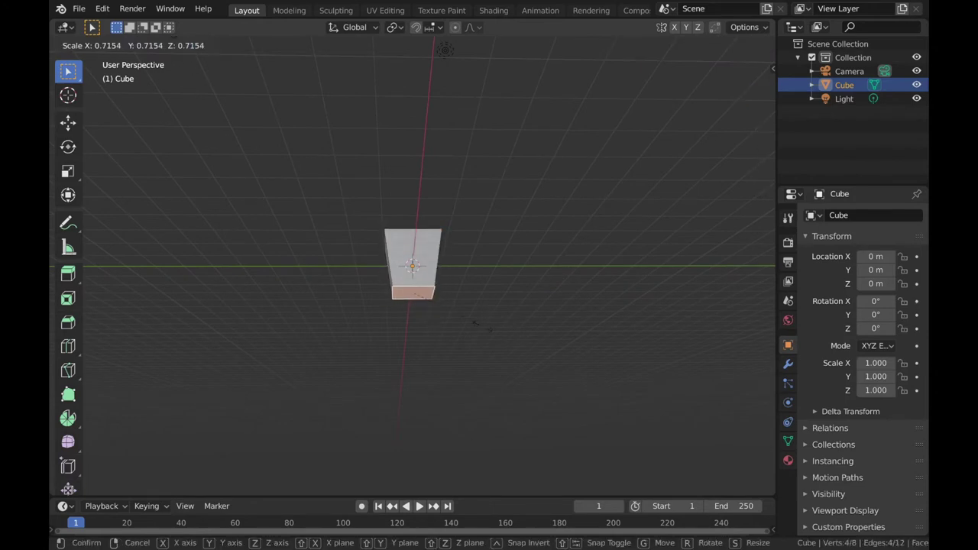
{"action": "left_click", "coordinate": [482, 327]}
{"action": "middle_click_drag", "start_coordinate": [482, 327], "coordinate": [427, 220]}
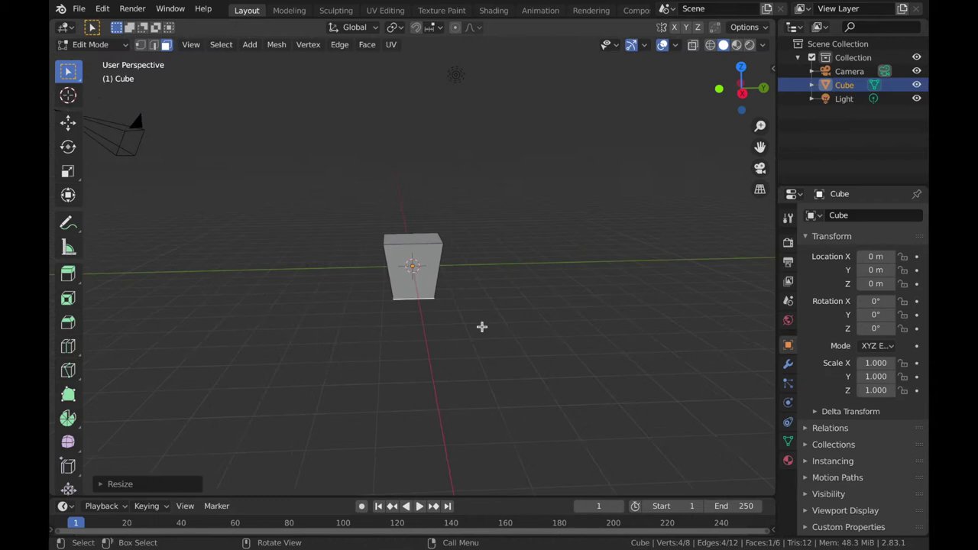
{"action": "left_click", "coordinate": [424, 241]}
{"action": "key", "text": "e"}
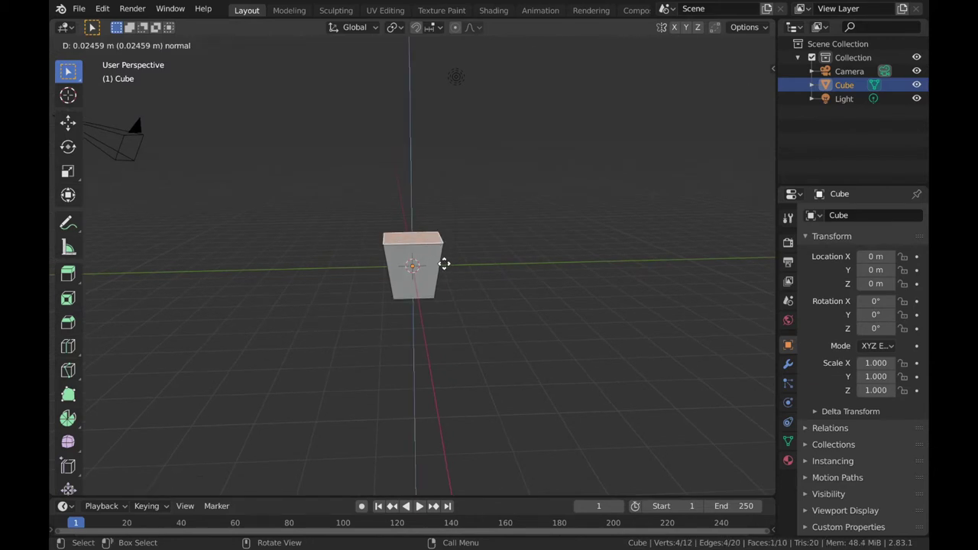
{"action": "key", "text": "s"}
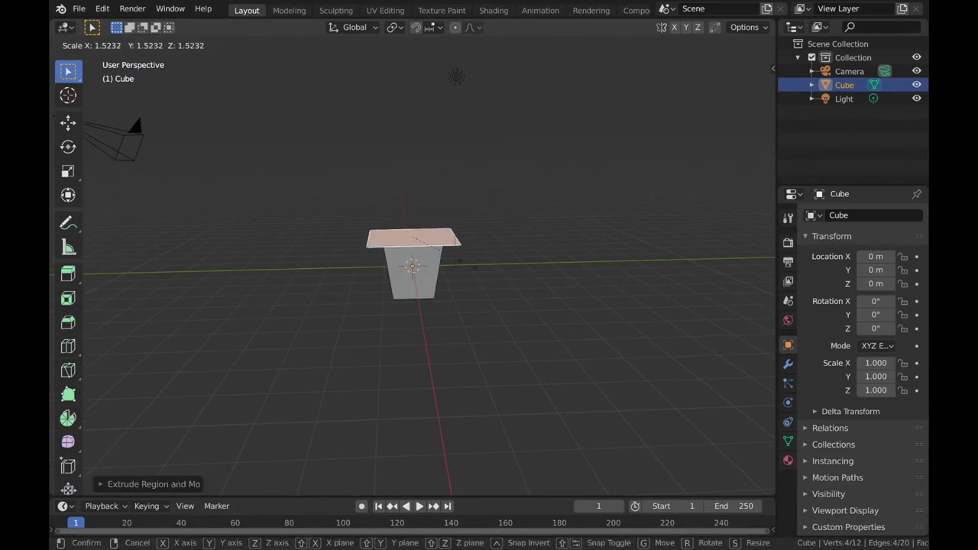
{"action": "left_click", "coordinate": [452, 258]}
Extrude and narrow the top face repeatedly to build the stepped roof levels.
{"action": "key", "text": "e"}
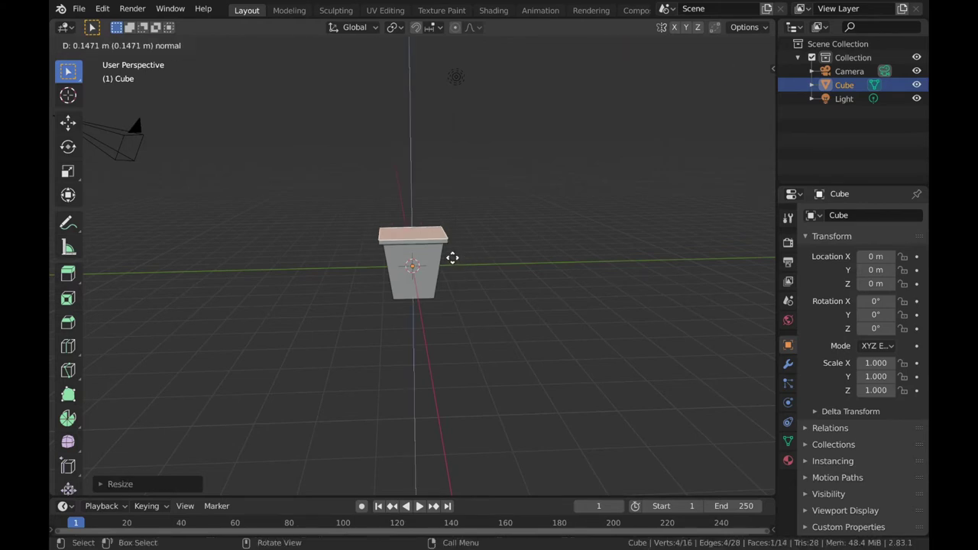
{"action": "left_click", "coordinate": [452, 258]}
{"action": "key", "text": "s"}
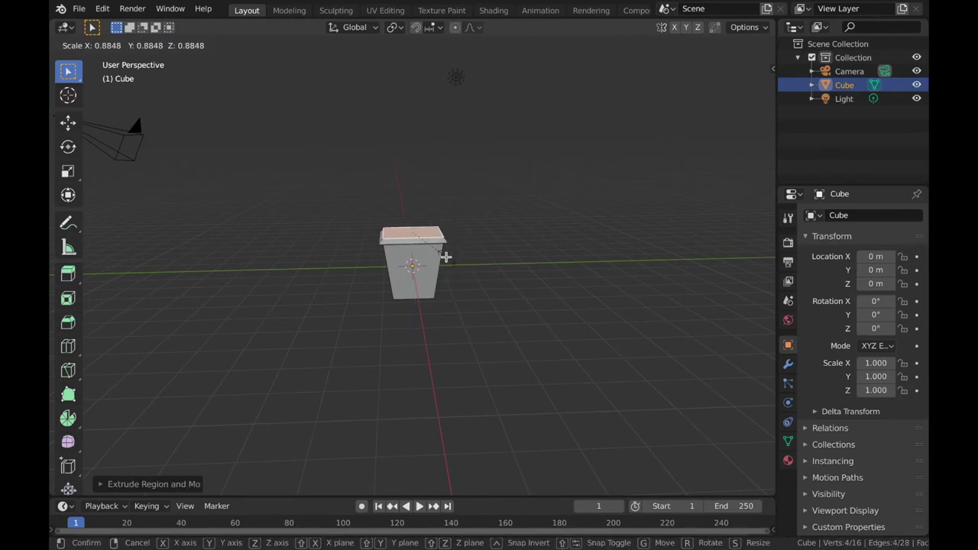
{"action": "left_click", "coordinate": [445, 257]}
{"action": "key", "text": "e"}
{"action": "left_click", "coordinate": [445, 255]}
{"action": "key", "text": "s"}
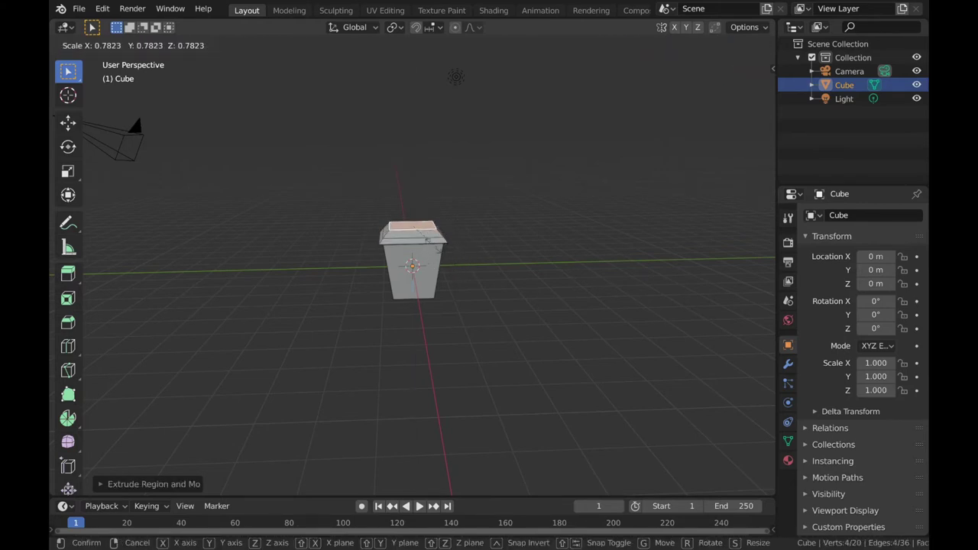
{"action": "left_click", "coordinate": [428, 244]}
{"action": "key", "text": "e"}
{"action": "left_click", "coordinate": [421, 227]}
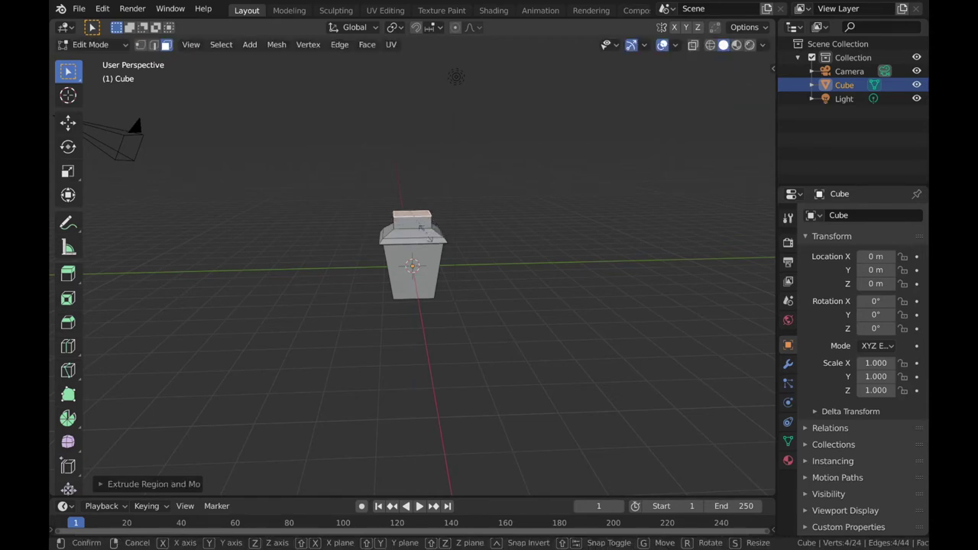
{"action": "key", "text": "s"}
{"action": "left_click", "coordinate": [412, 228]}
Add two more extruded roof steps, narrowing the top face toward a point.
{"action": "key", "text": "e"}
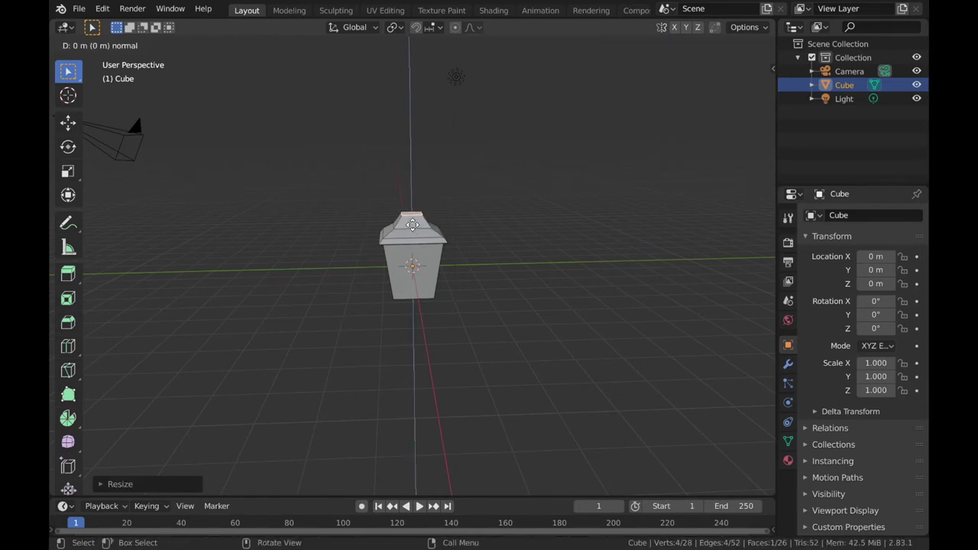
{"action": "left_click", "coordinate": [409, 218]}
{"action": "key", "text": "s"}
{"action": "left_click", "coordinate": [406, 217]}
{"action": "key", "text": "e"}
{"action": "left_click", "coordinate": [407, 215]}
{"action": "key", "text": "s"}
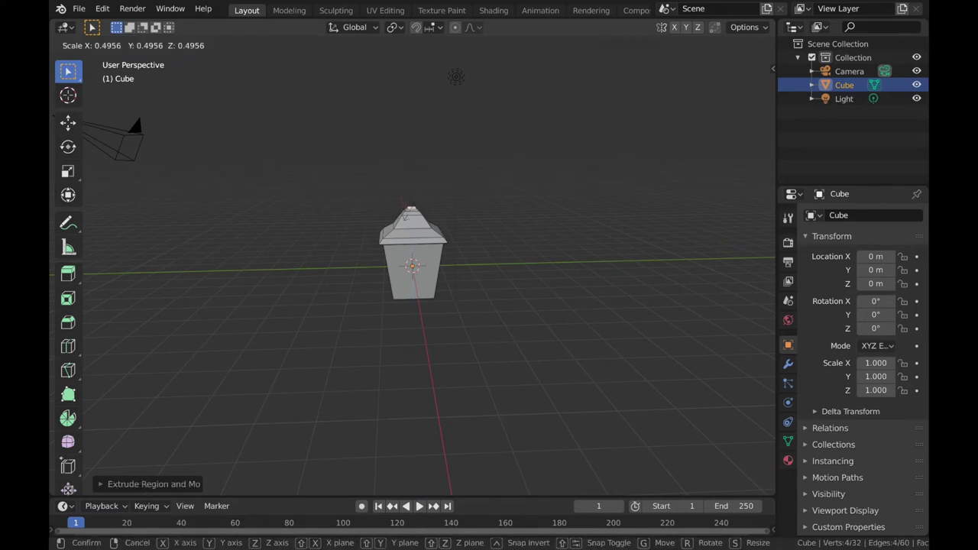
{"action": "left_click", "coordinate": [406, 217]}
Extrude and scale the top face to form the base of the thin spire.
{"action": "key", "text": "e"}
{"action": "left_click", "coordinate": [436, 214]}
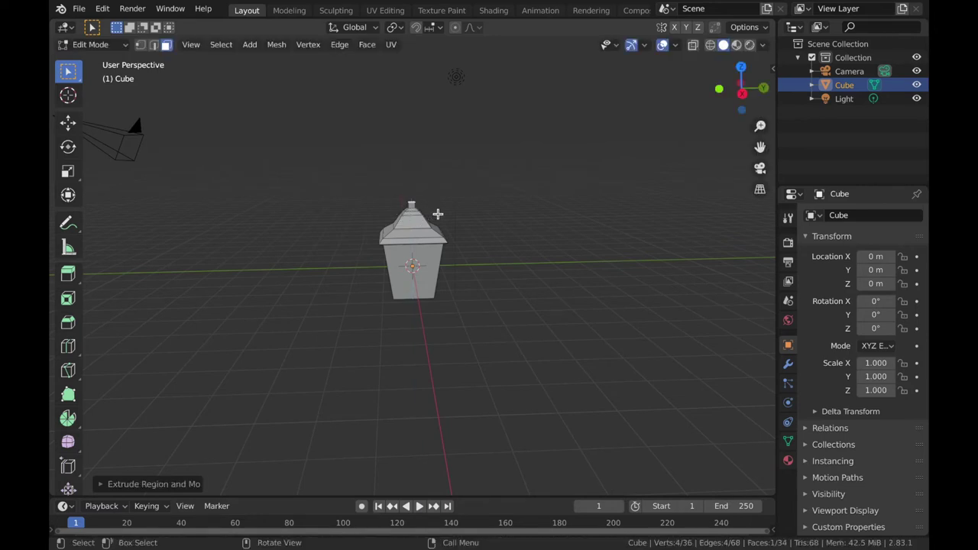
{"action": "key", "text": "s"}
{"action": "left_click", "coordinate": [430, 216]}
{"action": "key", "text": "e"}
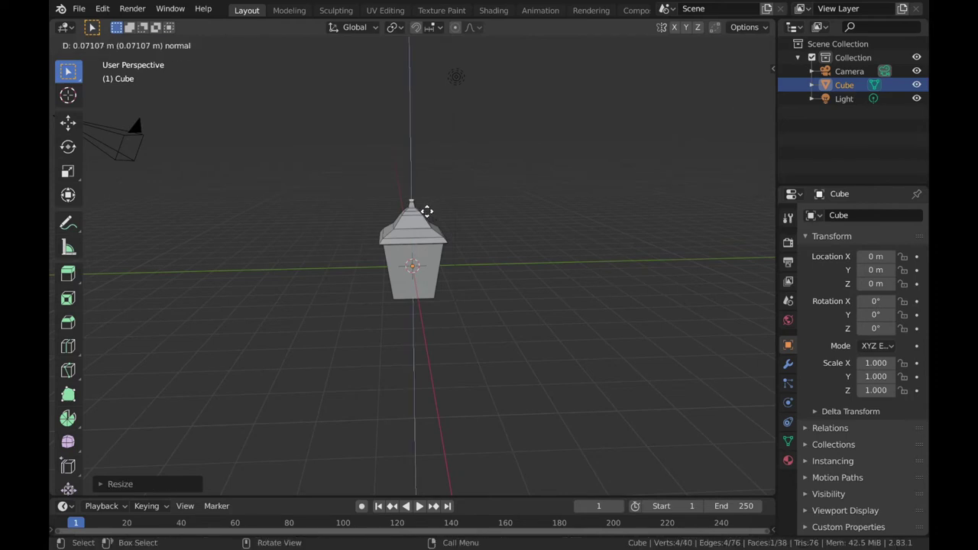
{"action": "left_click", "coordinate": [425, 211]}
{"action": "key", "text": "s"}
{"action": "left_click", "coordinate": [422, 209]}
Extend the spire with a slight bulge, pinch its tip to a point, and return to Object Mode.
{"action": "key", "text": "e"}
{"action": "left_click", "coordinate": [424, 207]}
{"action": "key", "text": "s"}
{"action": "left_click", "coordinate": [430, 205]}
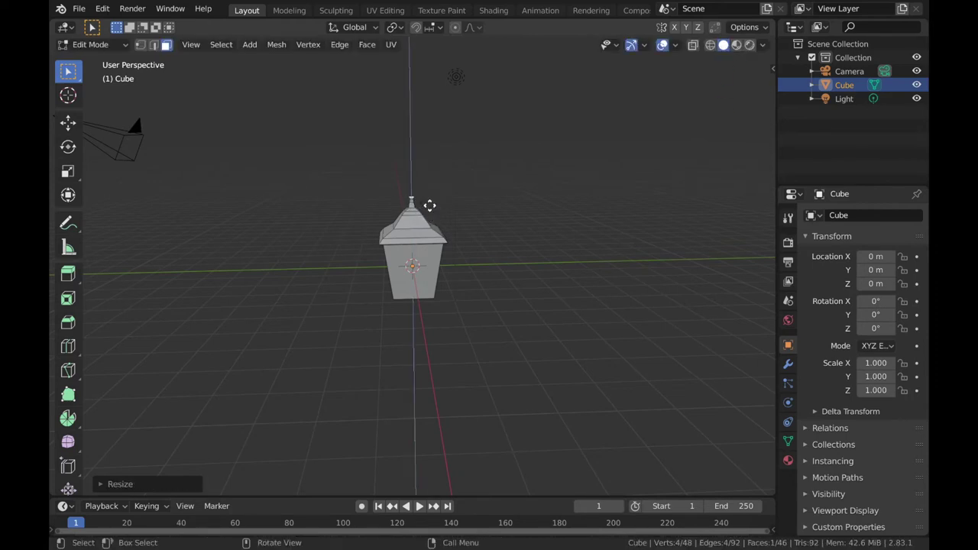
{"action": "key", "text": "e"}
{"action": "left_click", "coordinate": [429, 204]}
{"action": "key", "text": "s"}
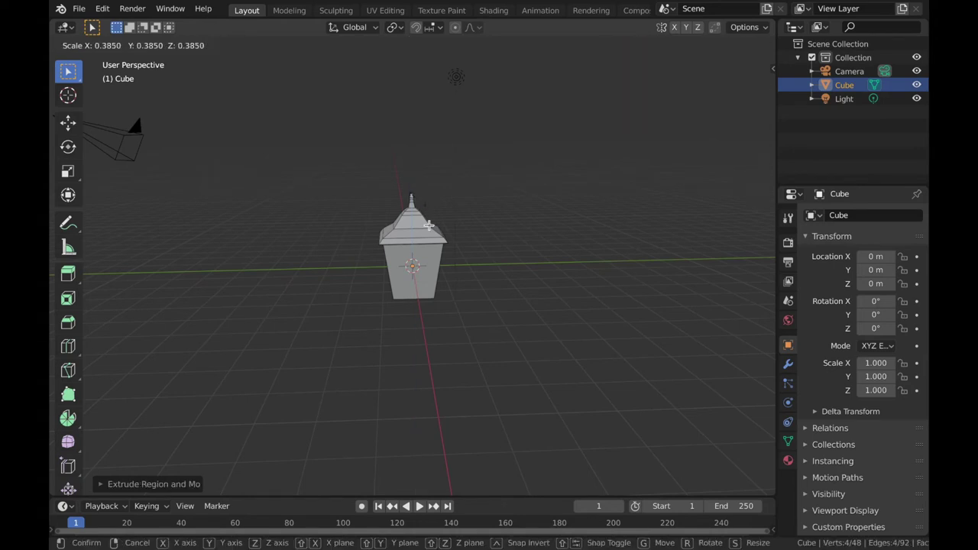
{"action": "left_click", "coordinate": [429, 225]}
{"action": "scroll", "coordinate": [429, 233], "scroll_direction": "up", "scroll_amount": 2}
{"action": "scroll", "coordinate": [430, 240], "scroll_direction": "up", "scroll_amount": 2}
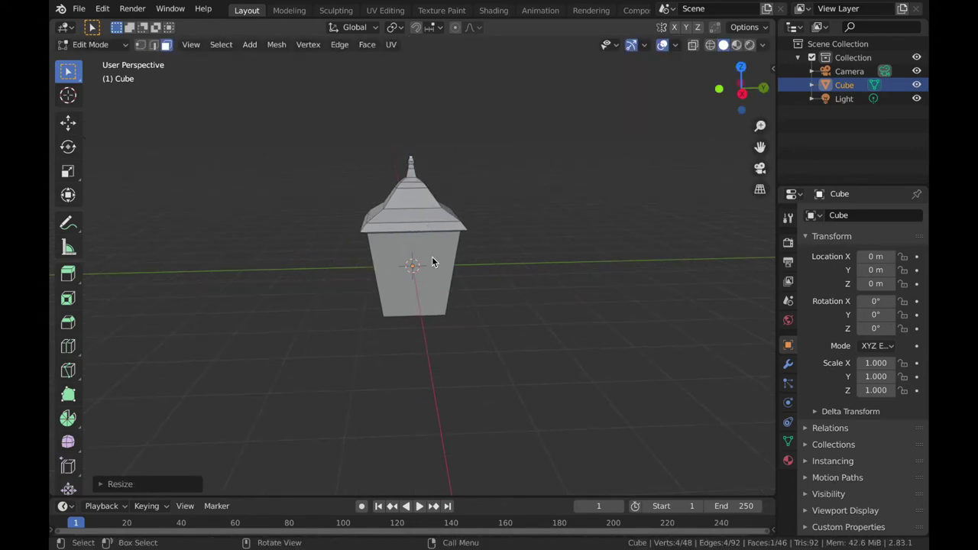
{"action": "key", "text": "Tab"}
Duplicate the lantern in place as Cube.001 scaled to 0.974, then show the original Cube's modifiers.
{"action": "key", "text": "shift+d"}
{"action": "right_click", "coordinate": [429, 268]}
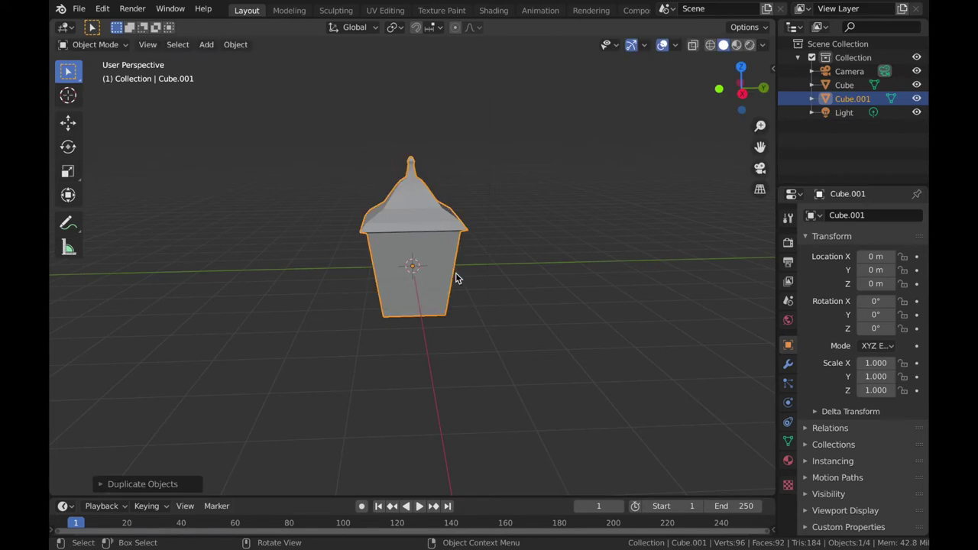
{"action": "key", "text": "s"}
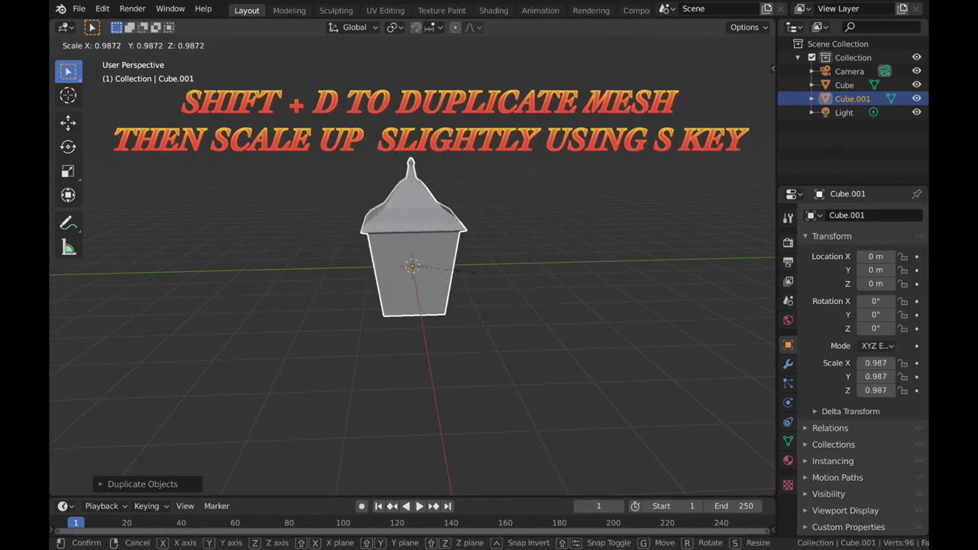
{"action": "left_click", "coordinate": [464, 274]}
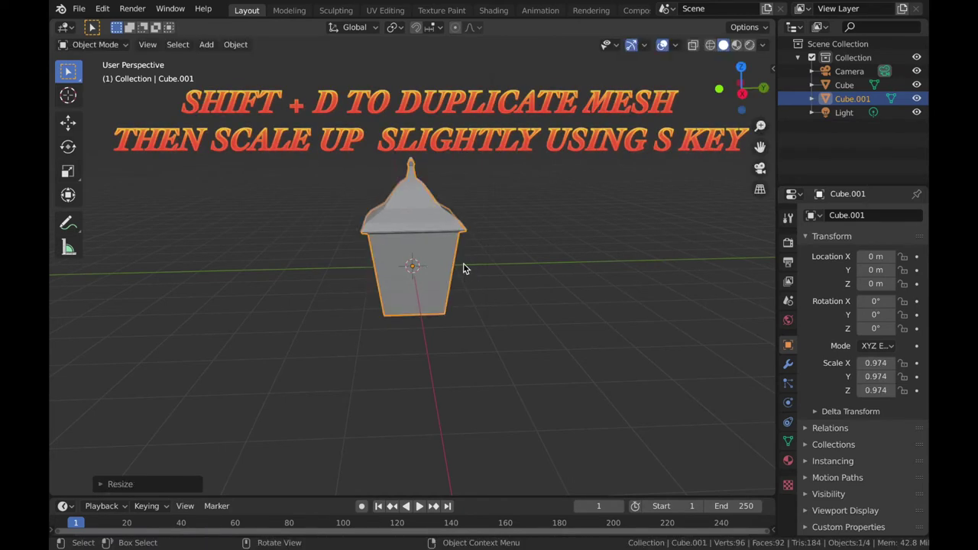
{"action": "left_click", "coordinate": [460, 233]}
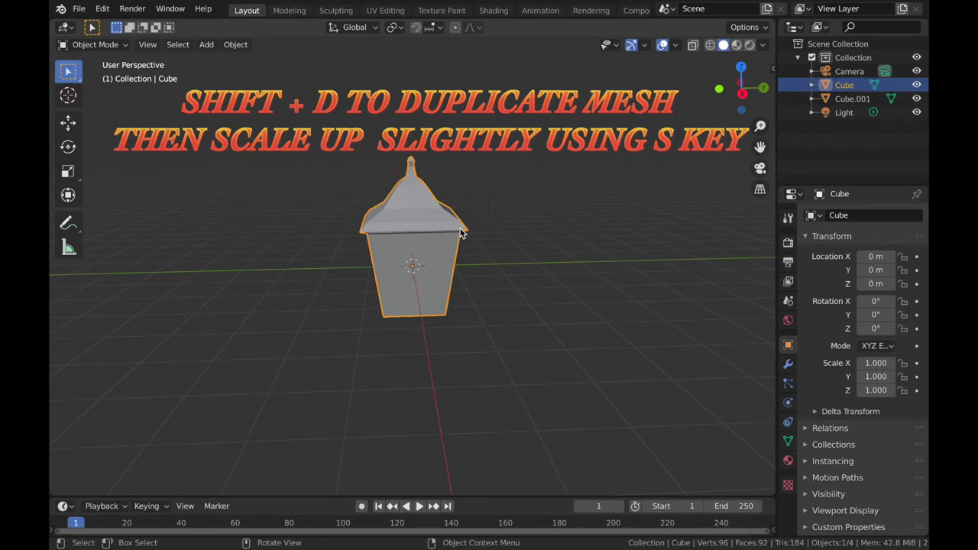
{"action": "left_click", "coordinate": [788, 367]}
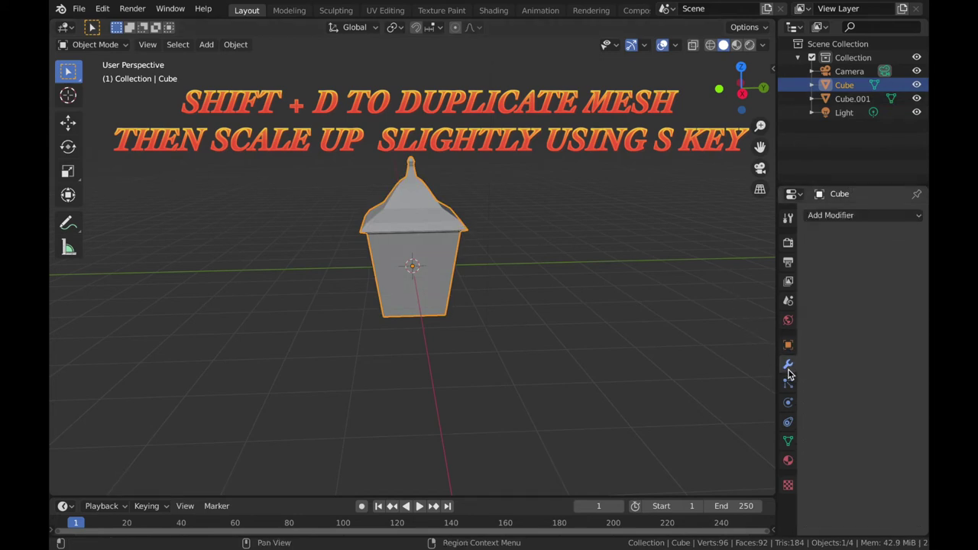
Add a Wireframe modifier to Cube with 0.156 m thickness and hide the viewport overlays.
{"action": "left_click", "coordinate": [842, 217]}
{"action": "left_click", "coordinate": [677, 492]}
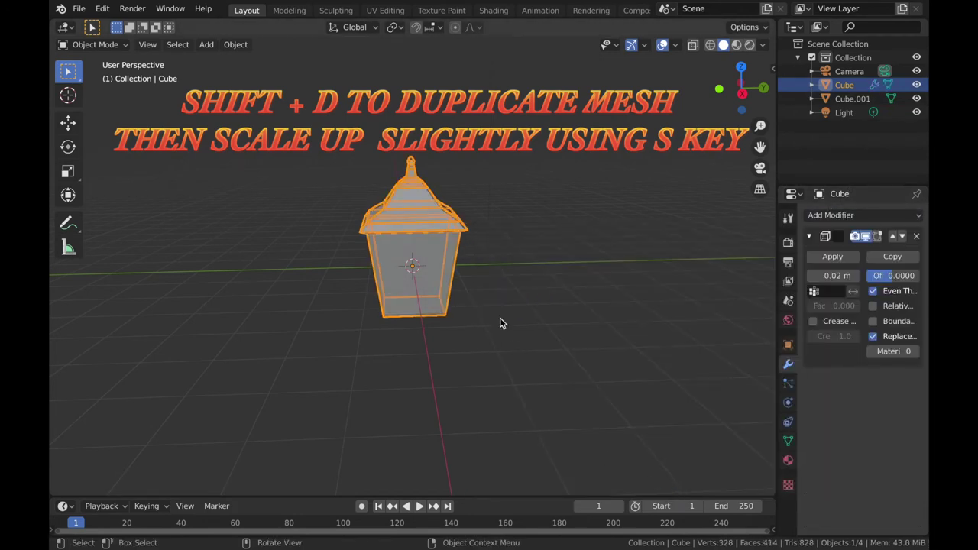
{"action": "left_click", "coordinate": [663, 45]}
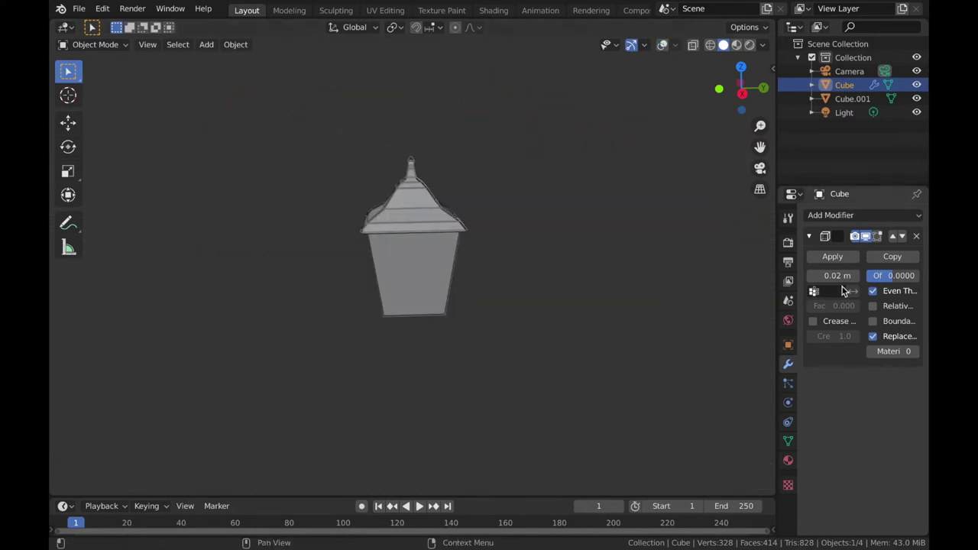
{"action": "mouse_move", "coordinate": [837, 275]}
{"action": "left_mouse_down"}
{"action": "mouse_move", "coordinate": [870, 275]}
{"action": "mouse_move", "coordinate": [847, 275]}
{"action": "left_mouse_up"}
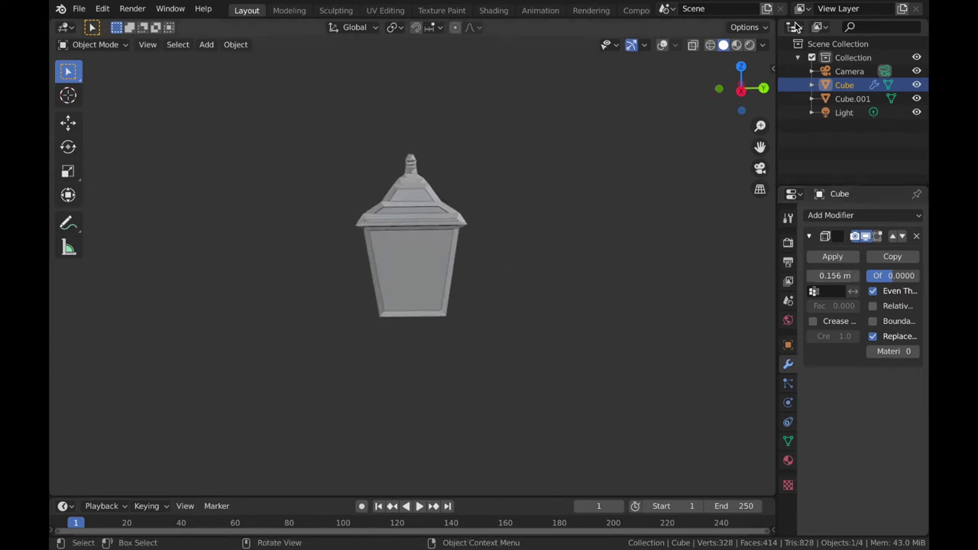
Switch to Rendered shading and give the Cube a single-user material with near-black base colour (Value 0.030).
{"action": "left_click", "coordinate": [750, 46]}
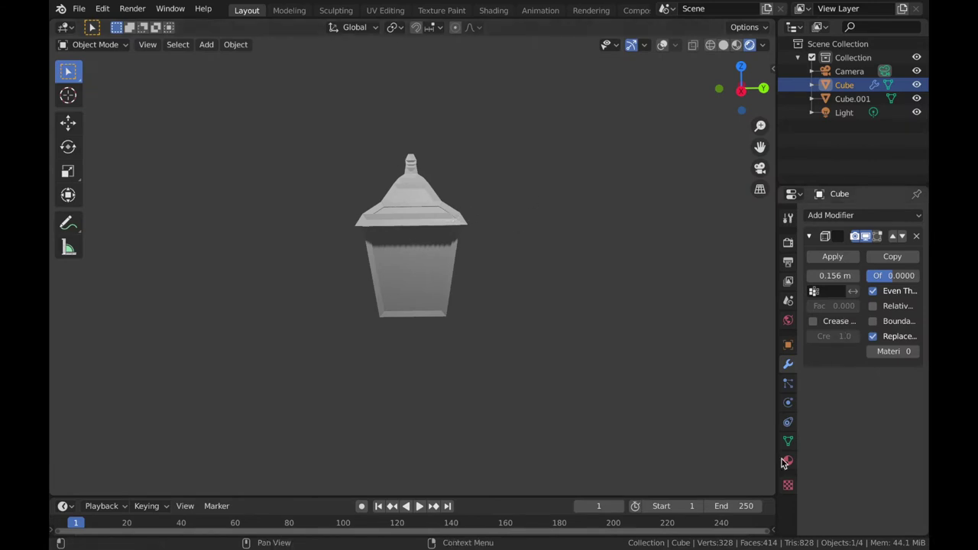
{"action": "left_click", "coordinate": [788, 460]}
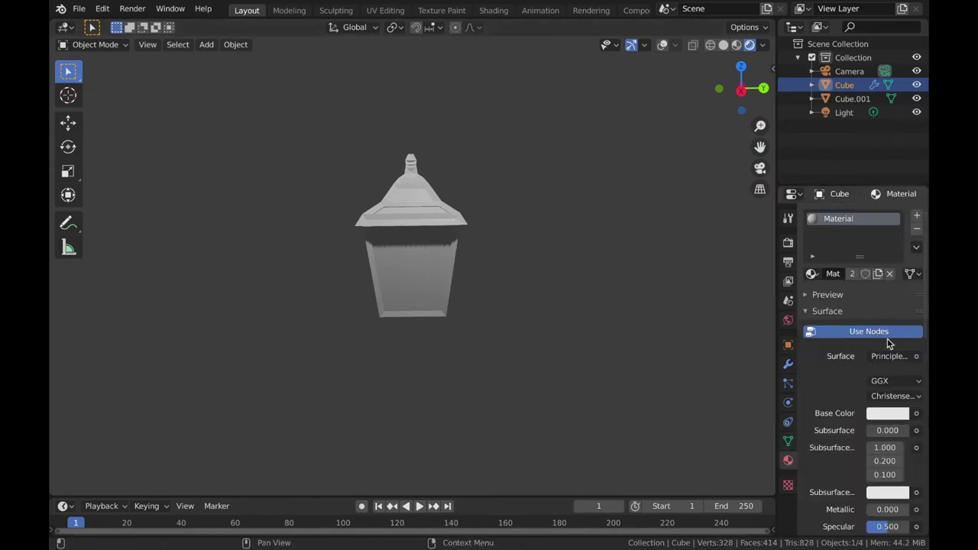
{"action": "left_click", "coordinate": [847, 273]}
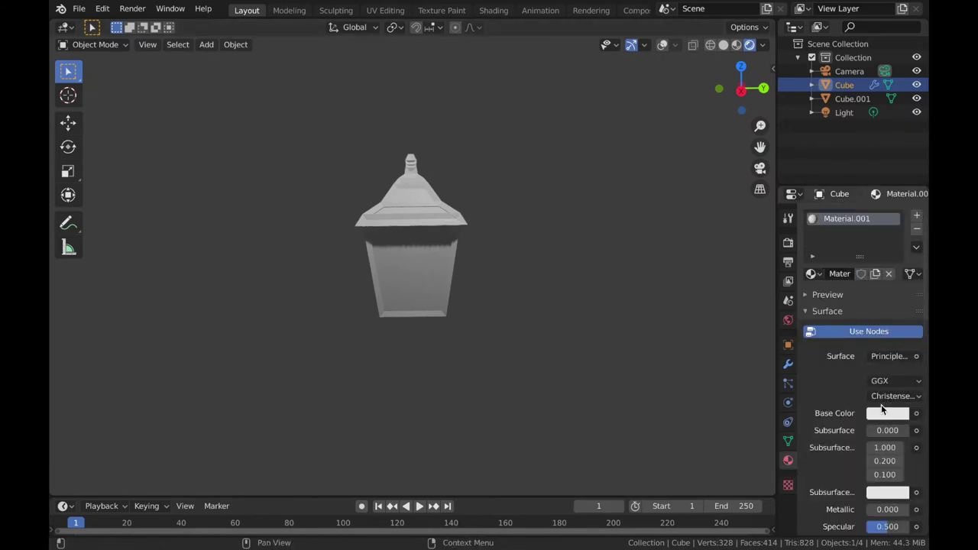
{"action": "left_click", "coordinate": [885, 413]}
{"action": "left_click", "coordinate": [897, 314]}
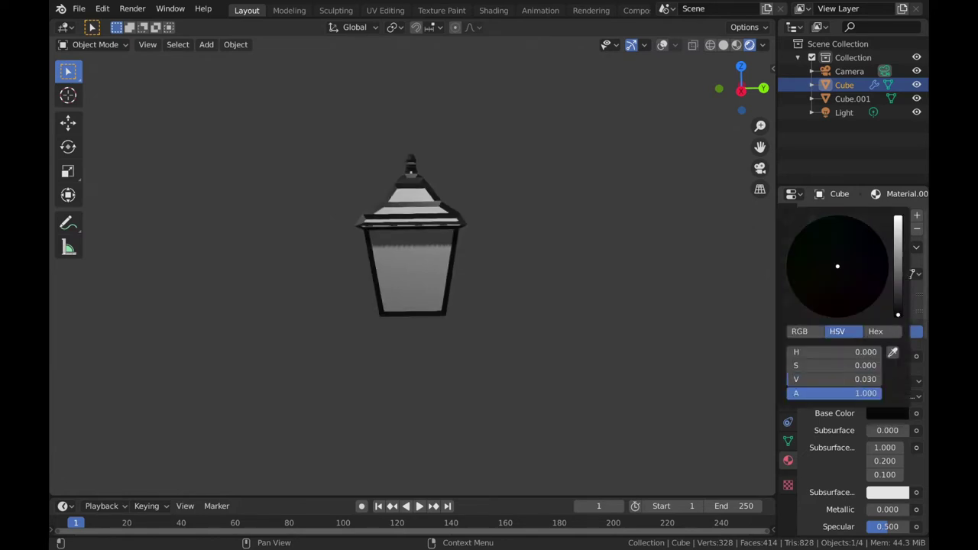
{"action": "left_click", "coordinate": [424, 280]}
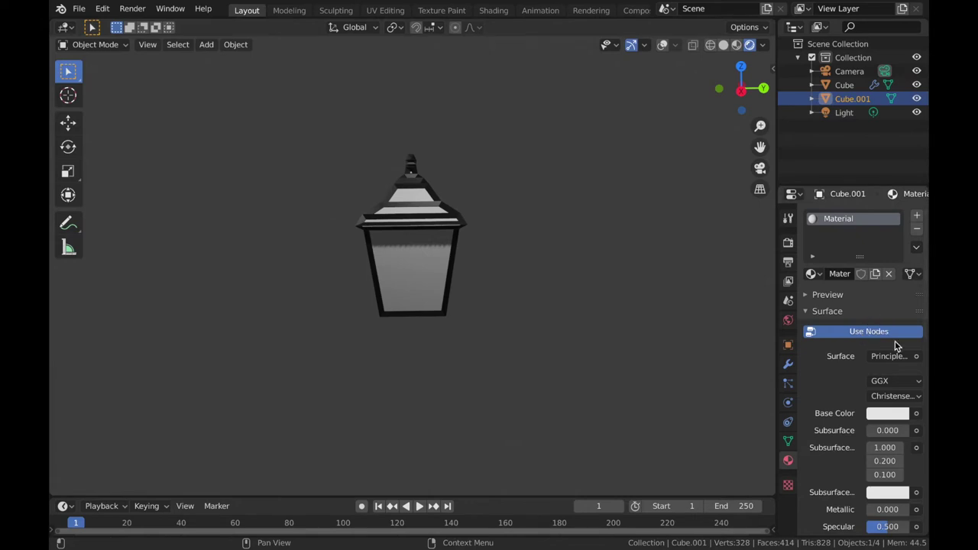
Set Cube.001's material Transmission to 1.000 and enable Screen Space Refraction in its settings.
{"action": "scroll", "coordinate": [848, 441], "scroll_direction": "down", "scroll_amount": 5}
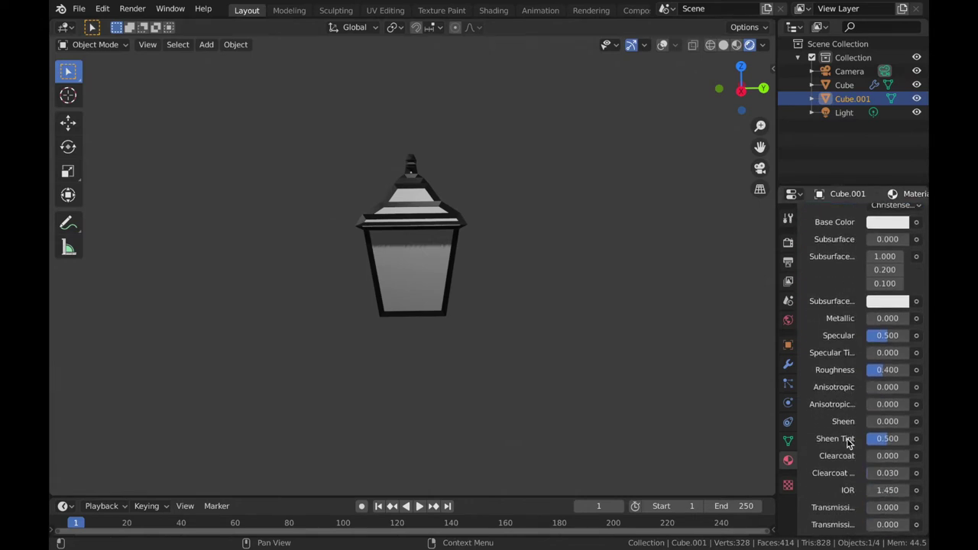
{"action": "scroll", "coordinate": [848, 441], "scroll_direction": "down", "scroll_amount": 2}
{"action": "mouse_move", "coordinate": [879, 448]}
{"action": "left_mouse_down"}
{"action": "mouse_move", "coordinate": [913, 447]}
{"action": "mouse_move", "coordinate": [890, 454]}
{"action": "left_mouse_up"}
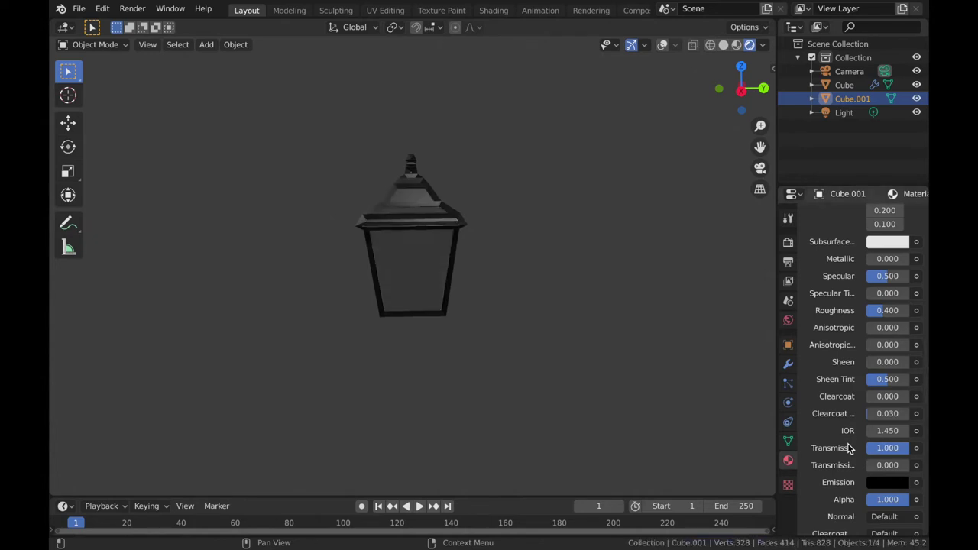
{"action": "scroll", "coordinate": [848, 449], "scroll_direction": "down", "scroll_amount": 2}
{"action": "scroll", "coordinate": [848, 449], "scroll_direction": "down", "scroll_amount": 1}
{"action": "scroll", "coordinate": [847, 449], "scroll_direction": "down", "scroll_amount": 3}
{"action": "scroll", "coordinate": [848, 449], "scroll_direction": "down", "scroll_amount": 1}
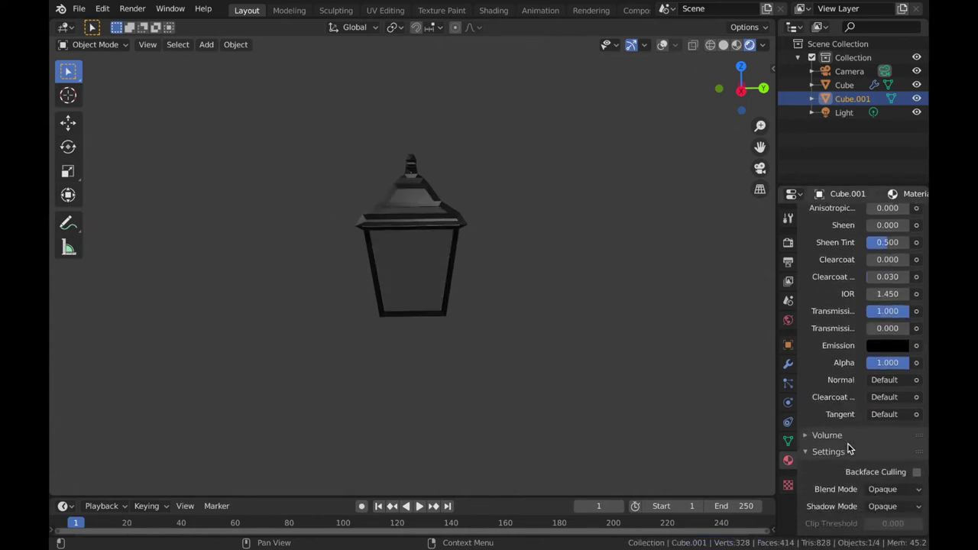
{"action": "scroll", "coordinate": [848, 449], "scroll_direction": "down", "scroll_amount": 2}
{"action": "left_click", "coordinate": [917, 496]}
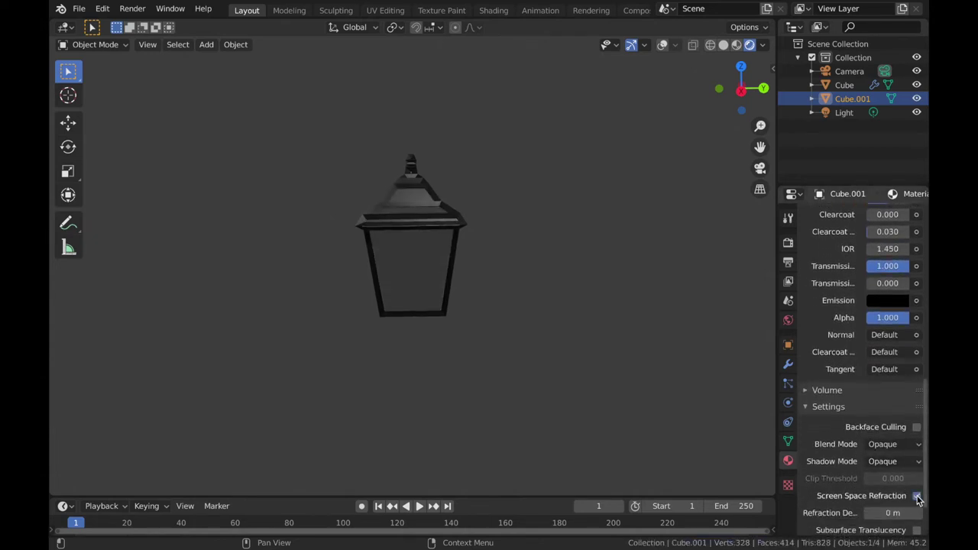
Enable Screen Space Reflections in the render settings, then return to the glass material.
{"action": "left_click", "coordinate": [787, 243]}
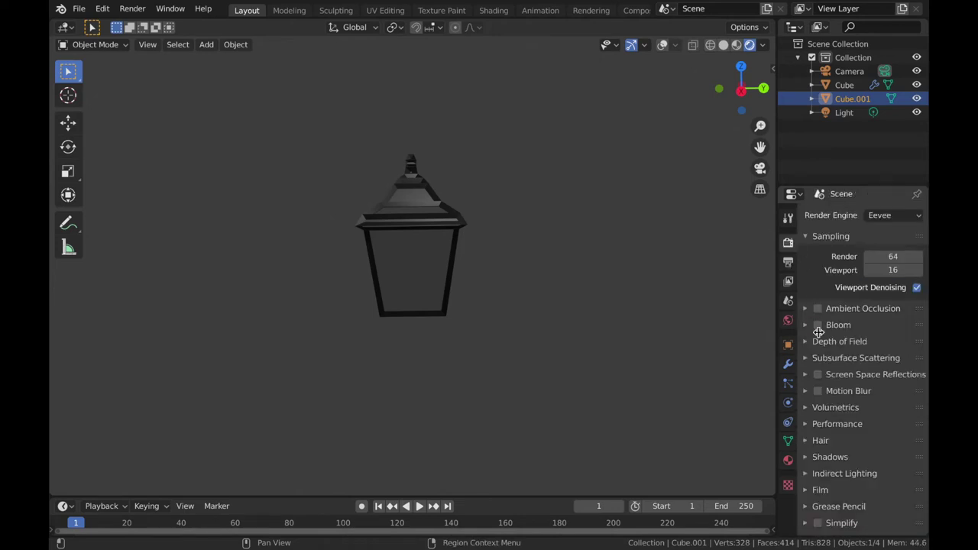
{"action": "left_click", "coordinate": [818, 374]}
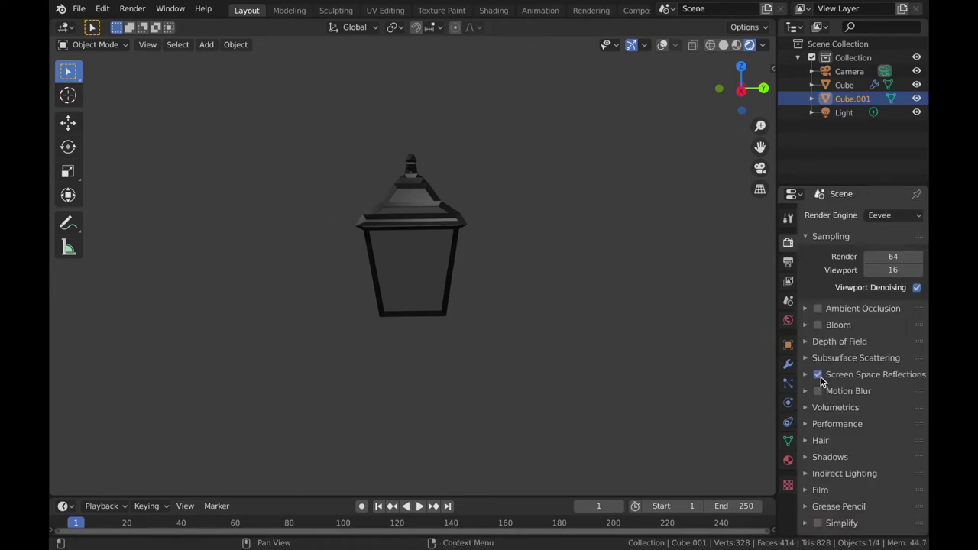
{"action": "left_click", "coordinate": [789, 461]}
{"action": "scroll", "coordinate": [879, 435], "scroll_direction": "up", "scroll_amount": 1}
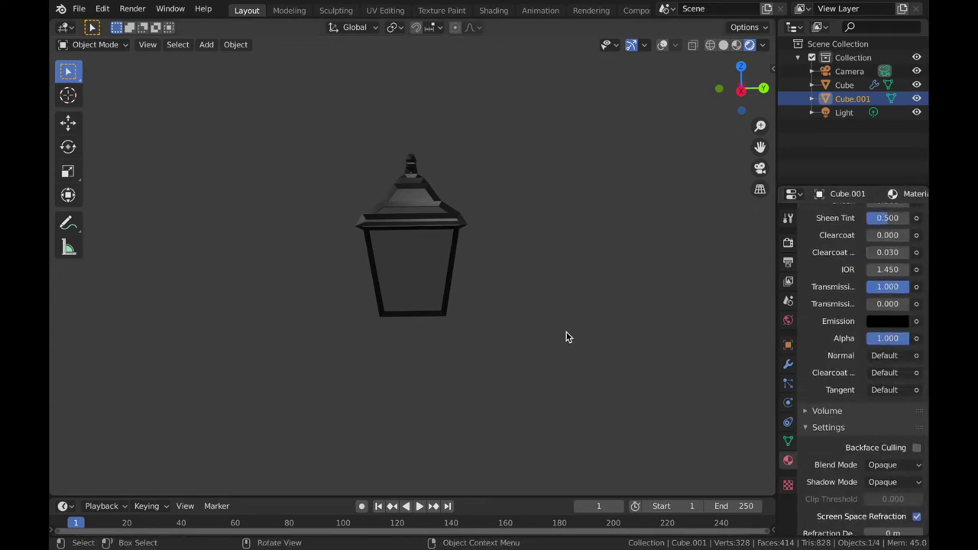
{"action": "middle_click_drag", "start_coordinate": [567, 337], "coordinate": [535, 337]}
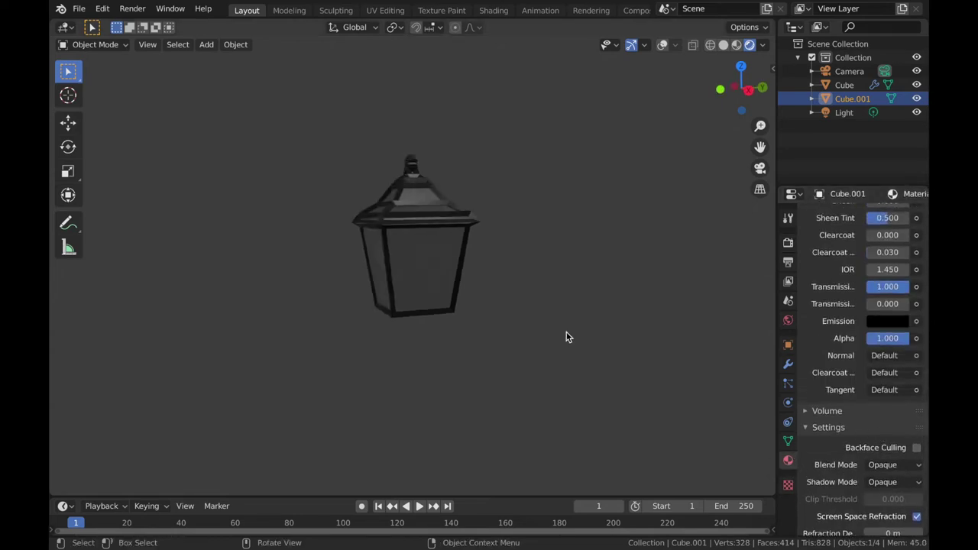
Duplicate the scene light as Light.001, place it inside the lantern, and show overlays again.
{"action": "left_click", "coordinate": [828, 113]}
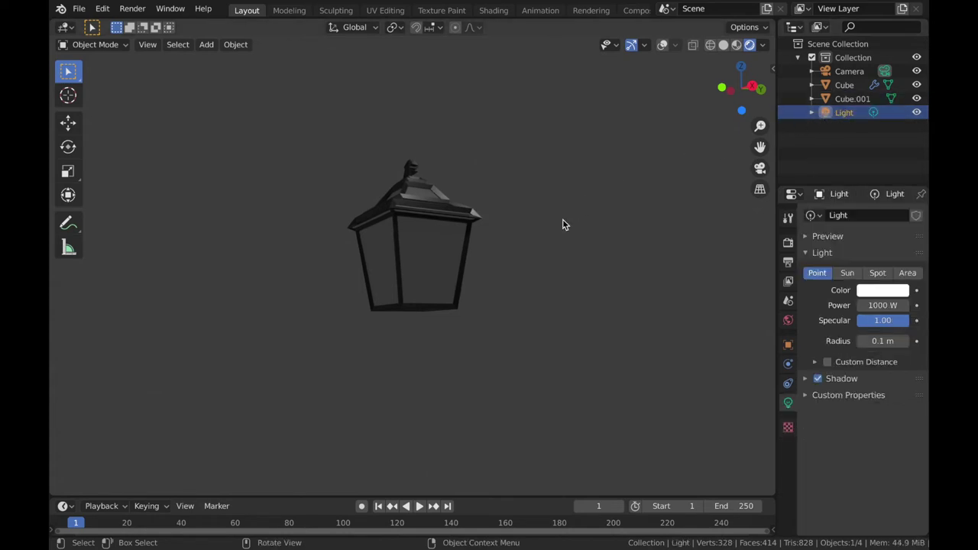
{"action": "key", "text": "shift+d"}
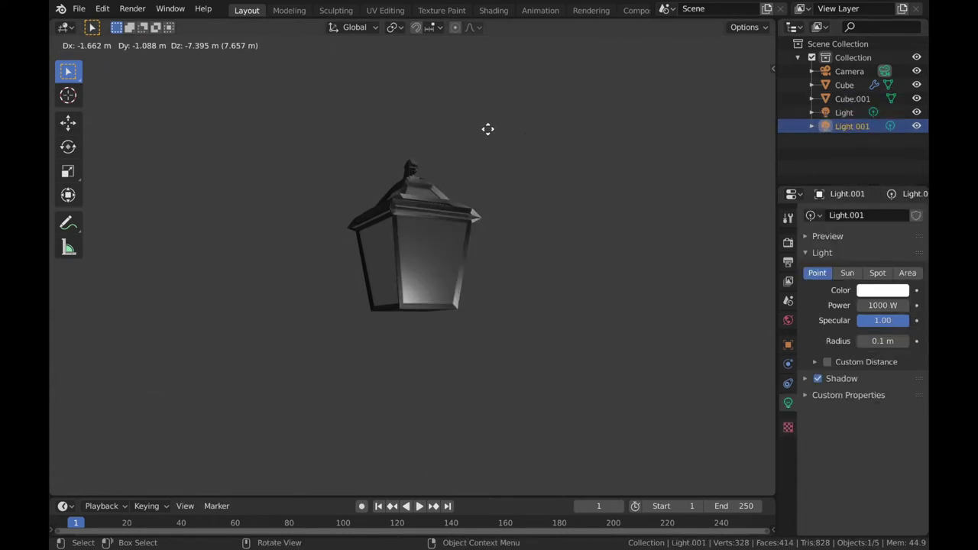
{"action": "left_click", "coordinate": [549, 86]}
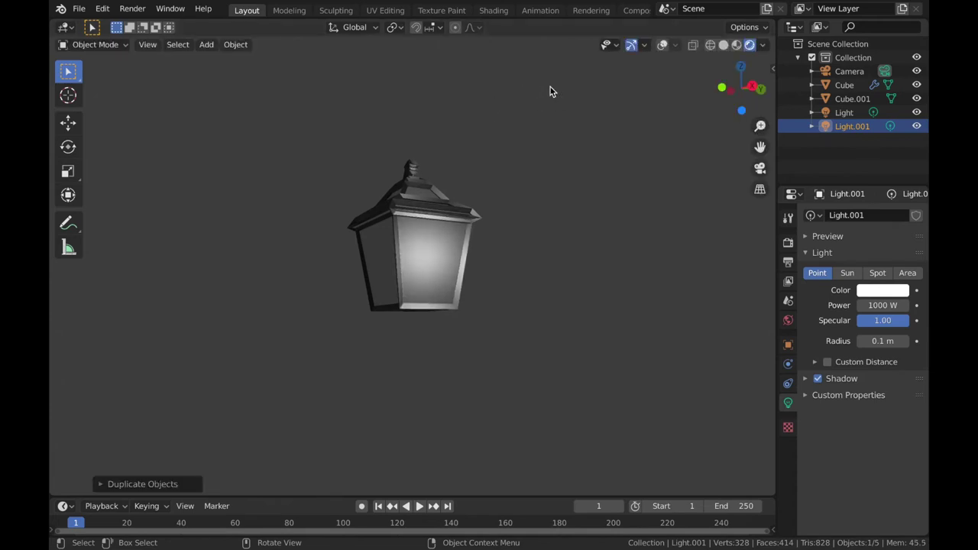
{"action": "middle_click_drag", "start_coordinate": [550, 90], "coordinate": [649, 50]}
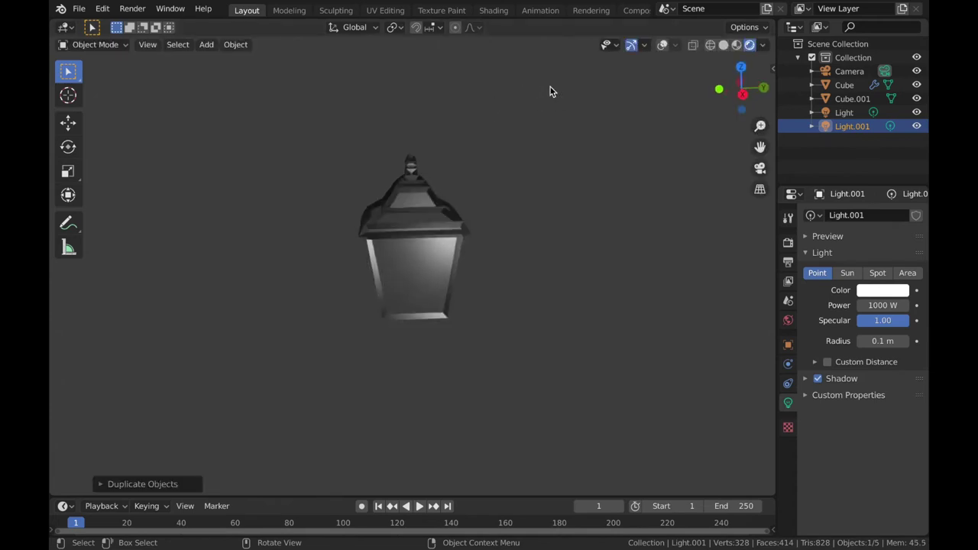
{"action": "left_click", "coordinate": [661, 44]}
Add a UV sphere for the bulb and scale it down to about 0.54.
{"action": "key", "text": "shift+a"}
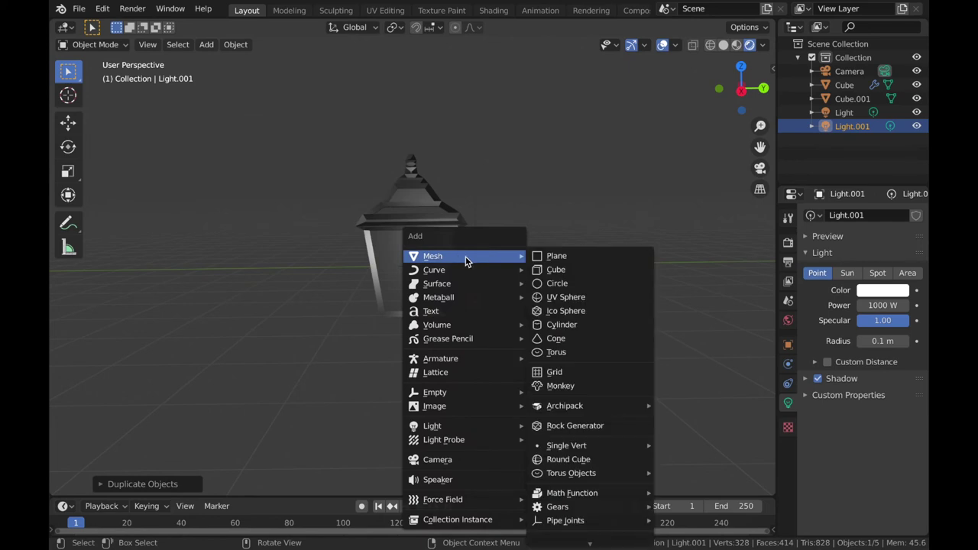
{"action": "left_click", "coordinate": [558, 297]}
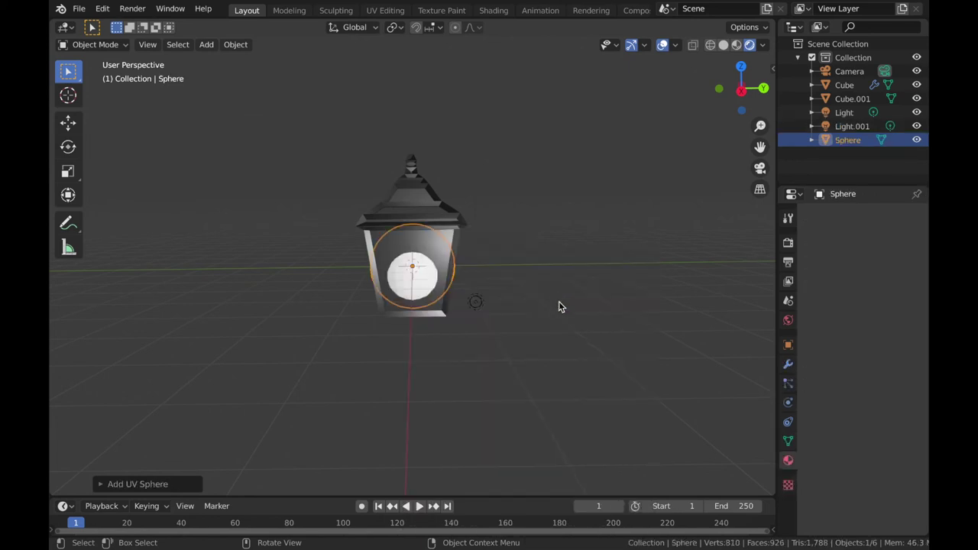
{"action": "key", "text": "s"}
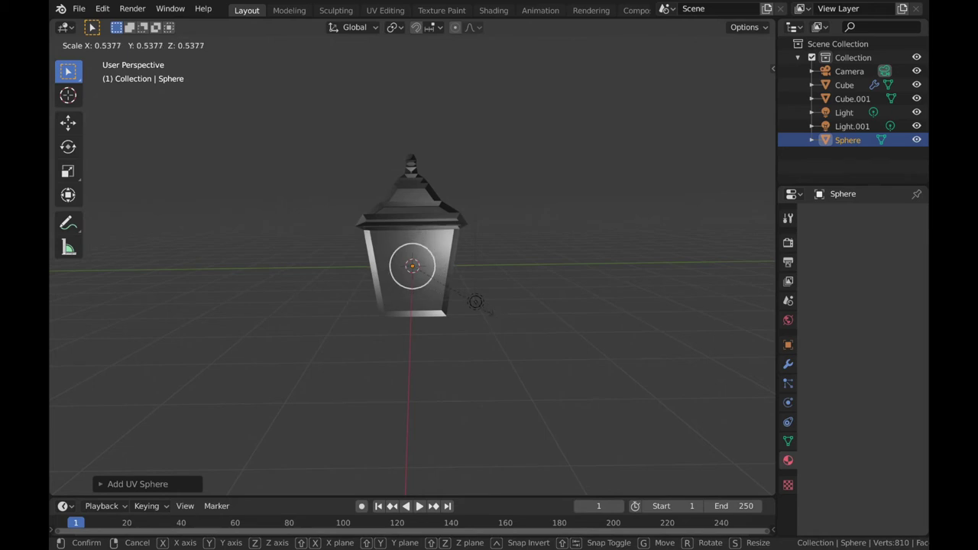
{"action": "left_click", "coordinate": [480, 310]}
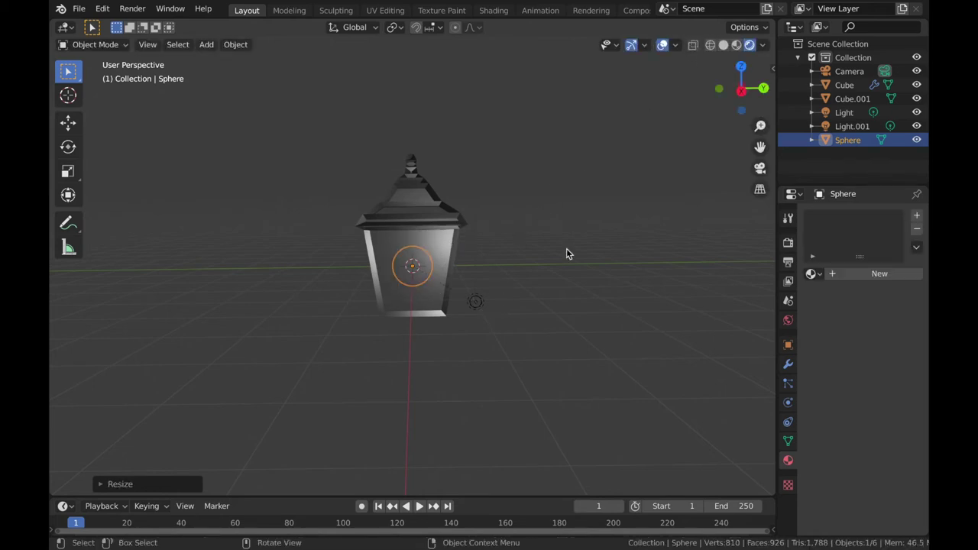
Give the sphere a new Emission material with strength 20, then select the lantern body.
{"action": "left_click", "coordinate": [843, 275]}
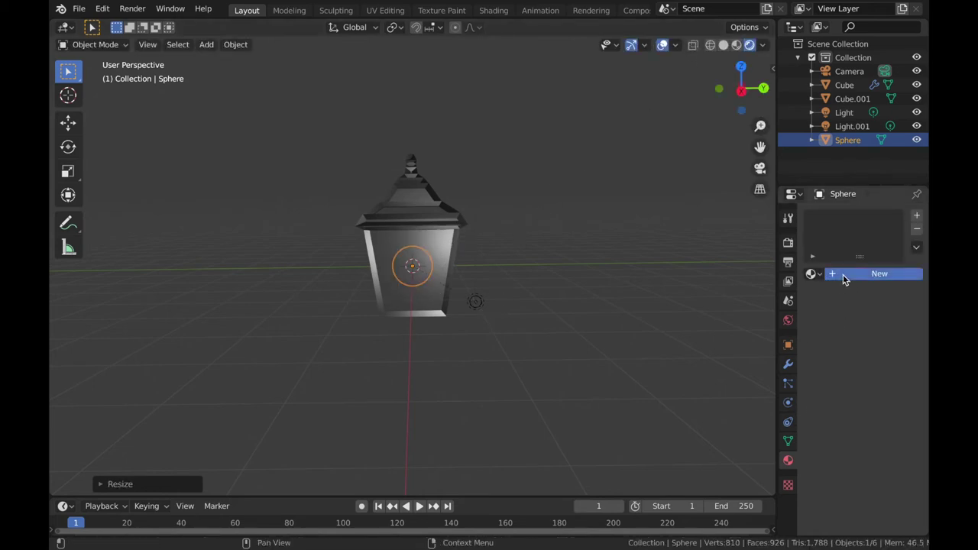
{"action": "left_click", "coordinate": [884, 356]}
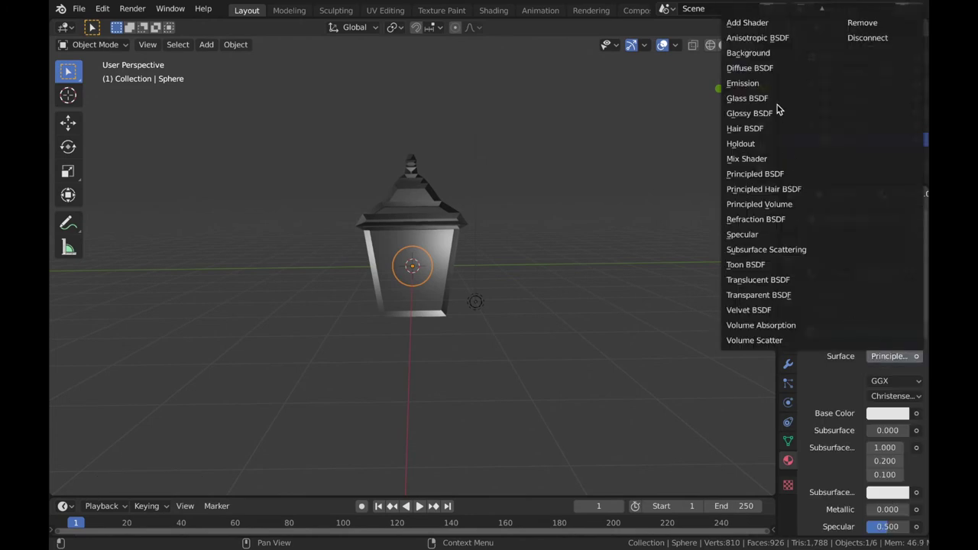
{"action": "left_click", "coordinate": [764, 83]}
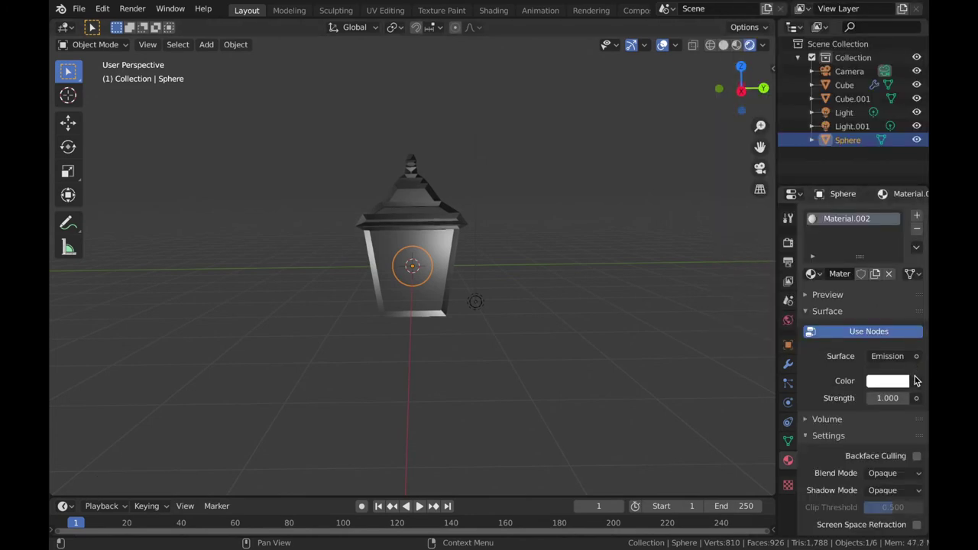
{"action": "double_click", "coordinate": [882, 400]}
{"action": "type", "text": "1."}
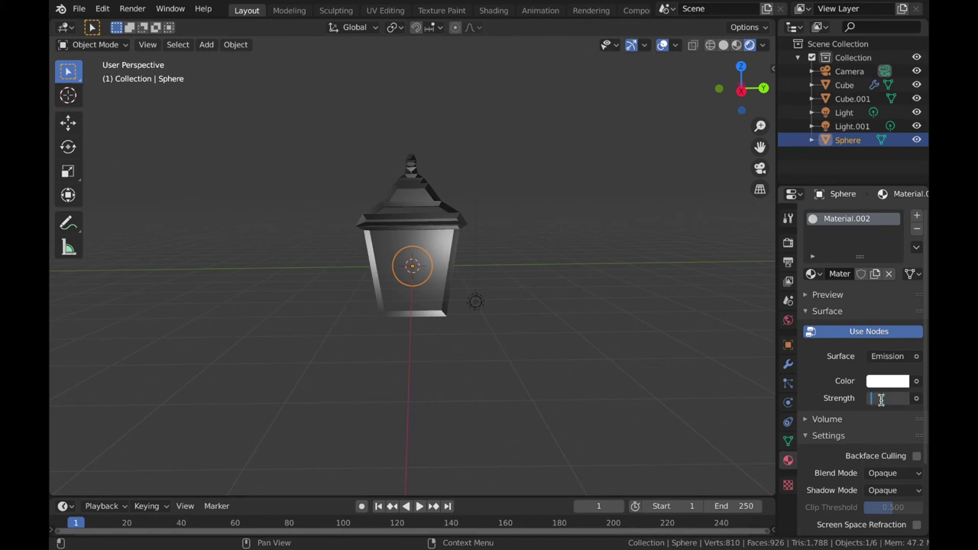
{"action": "key", "text": "Return"}
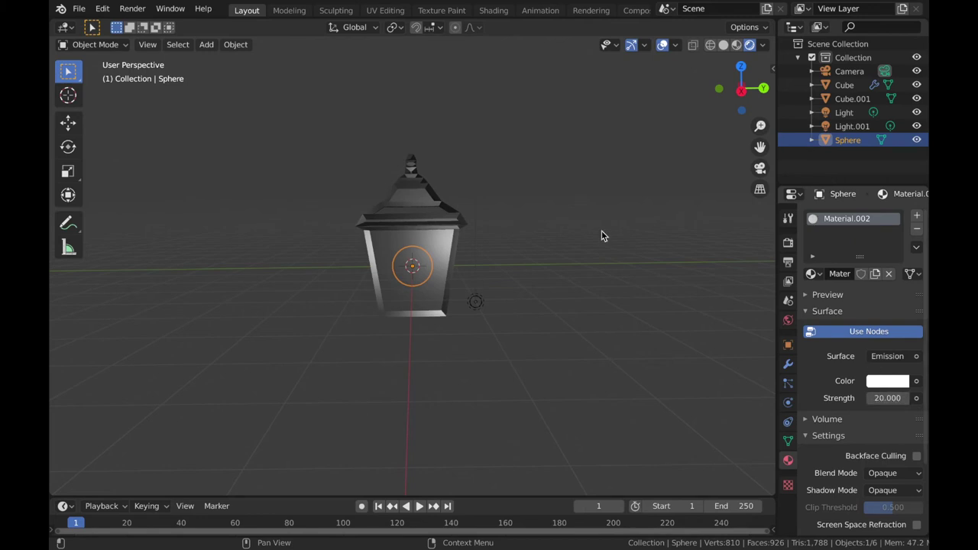
{"action": "left_click", "coordinate": [442, 245]}
Turn on Refraction under Screen Space Reflections and preview the lantern without overlays.
{"action": "scroll", "coordinate": [851, 455], "scroll_direction": "down", "scroll_amount": 1}
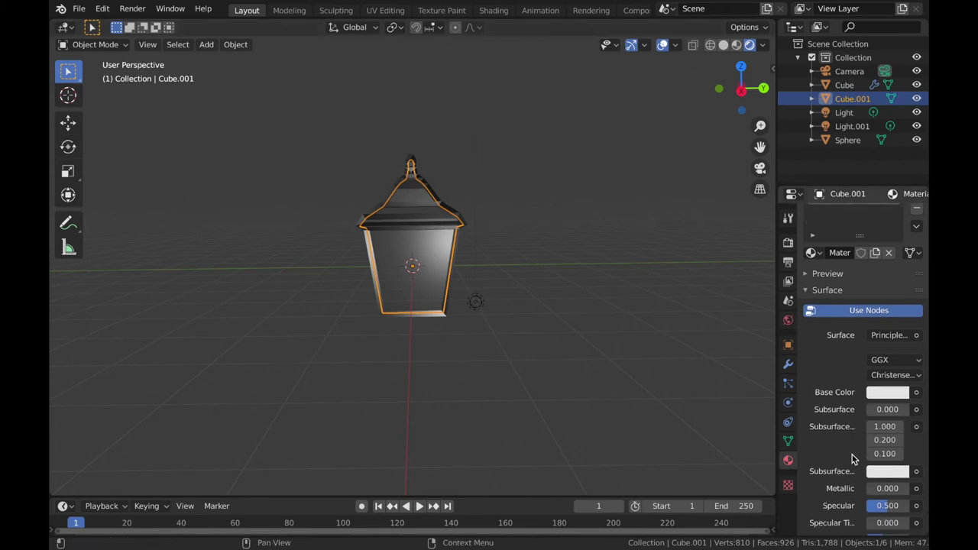
{"action": "scroll", "coordinate": [853, 456], "scroll_direction": "down", "scroll_amount": 1}
{"action": "scroll", "coordinate": [871, 472], "scroll_direction": "down", "scroll_amount": 2}
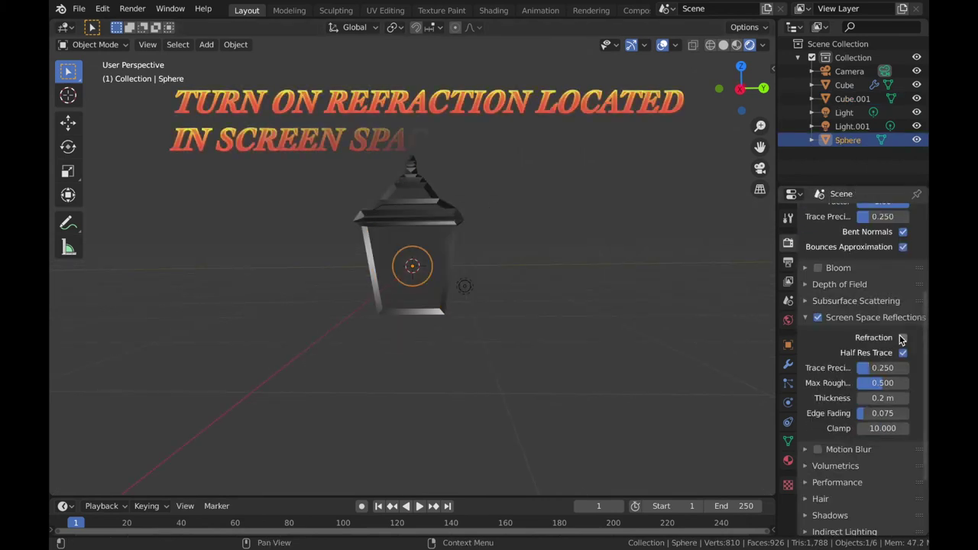
{"action": "left_click", "coordinate": [902, 337]}
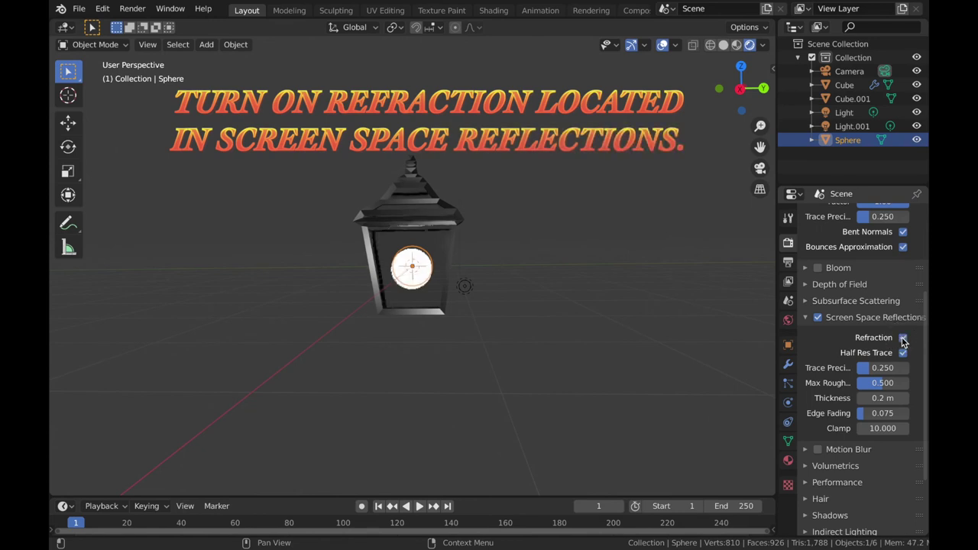
{"action": "left_click", "coordinate": [662, 45]}
{"action": "left_click", "coordinate": [424, 266]}
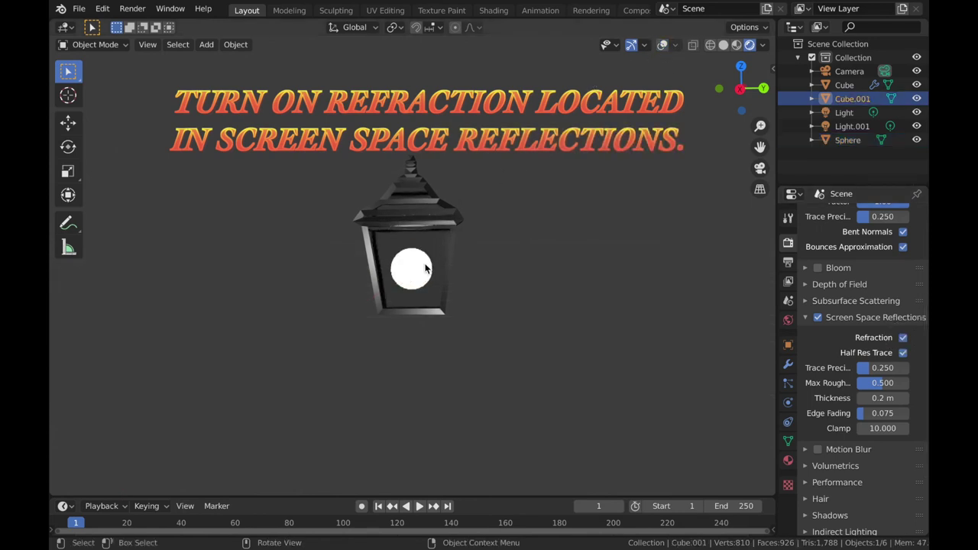
{"action": "left_click", "coordinate": [662, 44]}
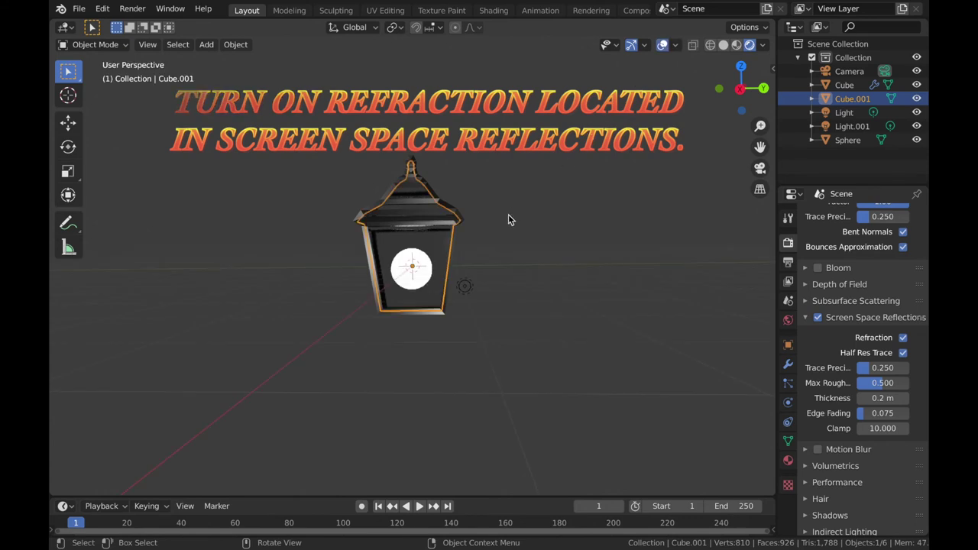
Stretch the bulb sphere taller along Z and raise it slightly inside the lantern.
{"action": "left_click", "coordinate": [413, 267]}
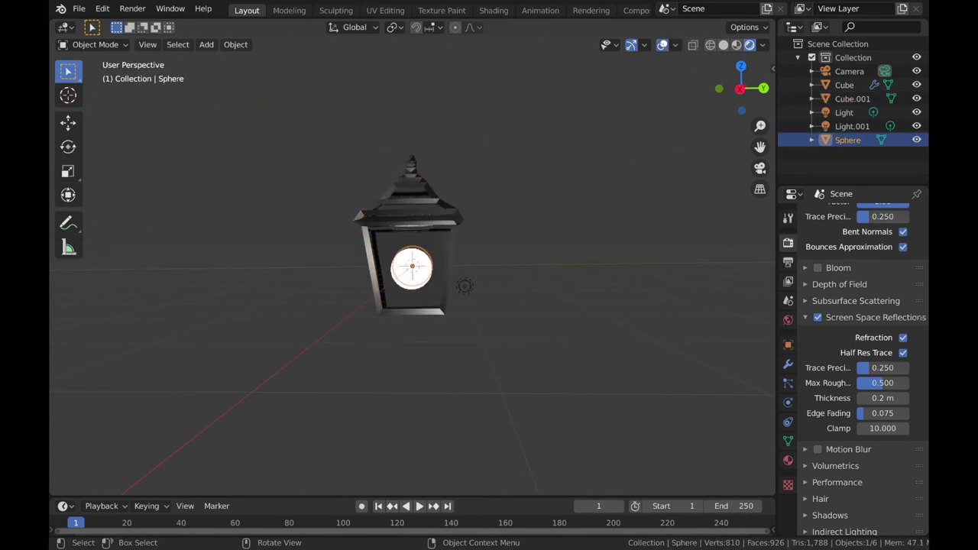
{"action": "key", "text": "s"}
{"action": "key", "text": "y"}
{"action": "key", "text": "z"}
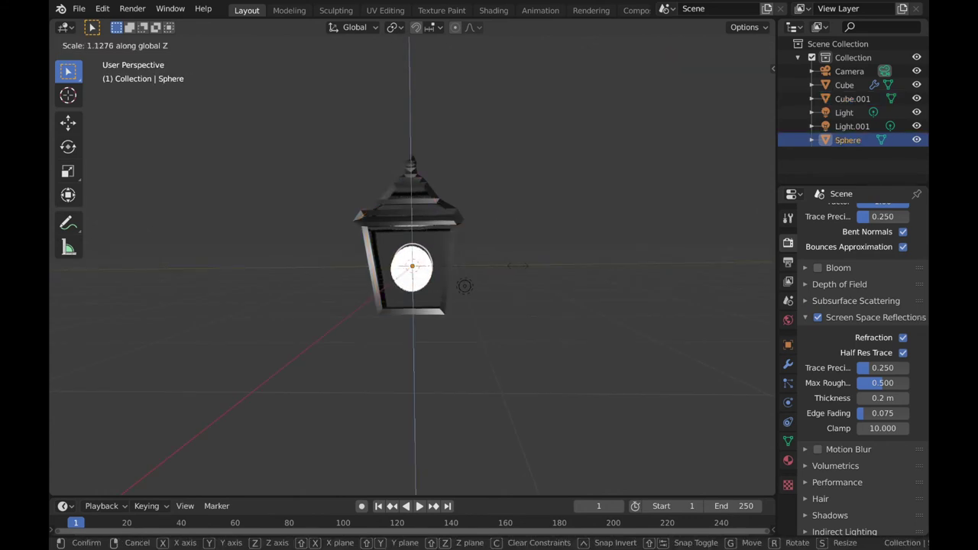
{"action": "left_click", "coordinate": [538, 264]}
{"action": "key", "text": "g"}
{"action": "key", "text": "z"}
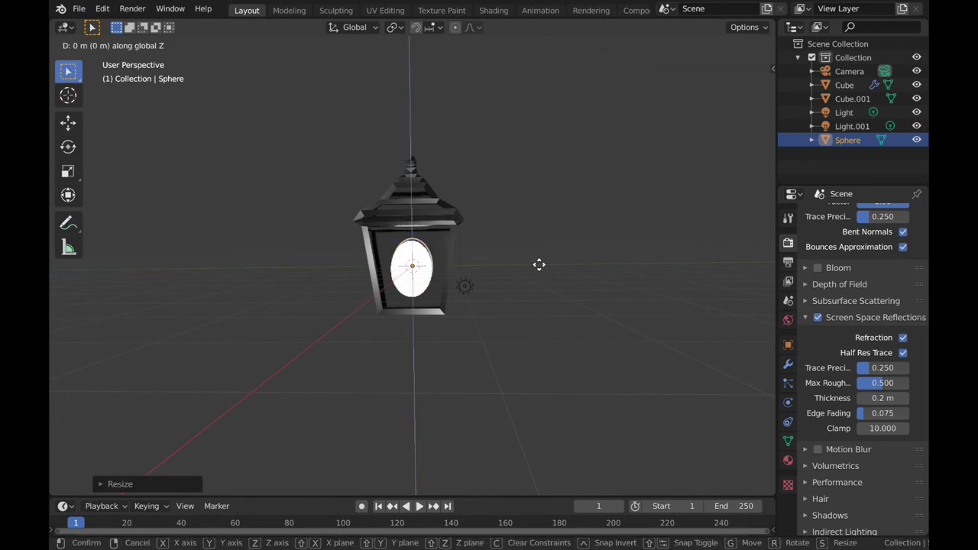
{"action": "left_click", "coordinate": [540, 246]}
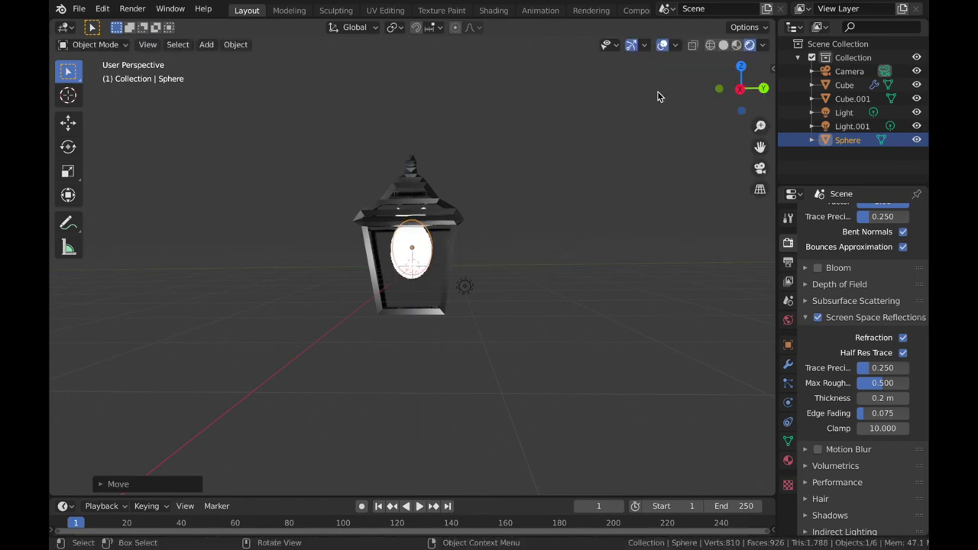
Hide overlays and set the bulb's emission colour to a deep orange.
{"action": "left_click", "coordinate": [662, 45]}
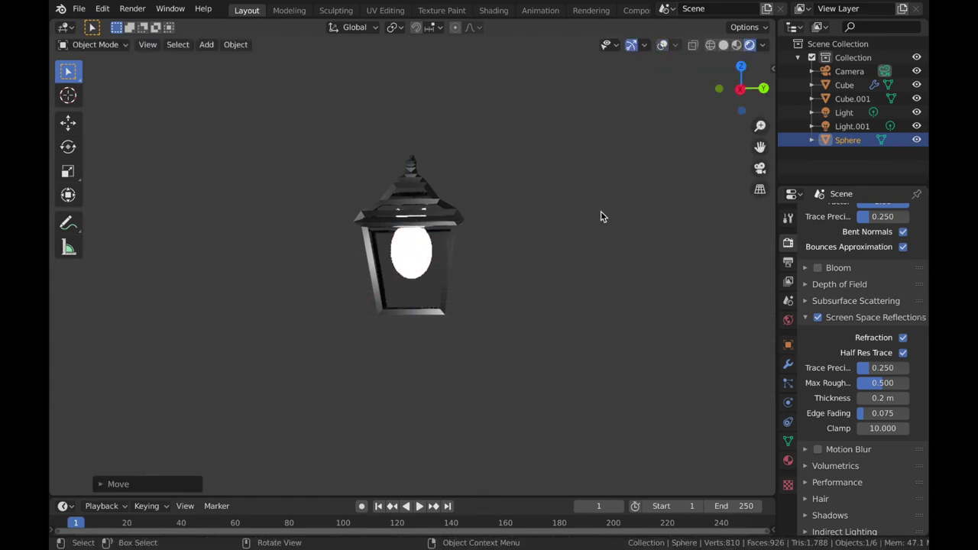
{"action": "left_click", "coordinate": [787, 459]}
{"action": "left_click", "coordinate": [887, 381]}
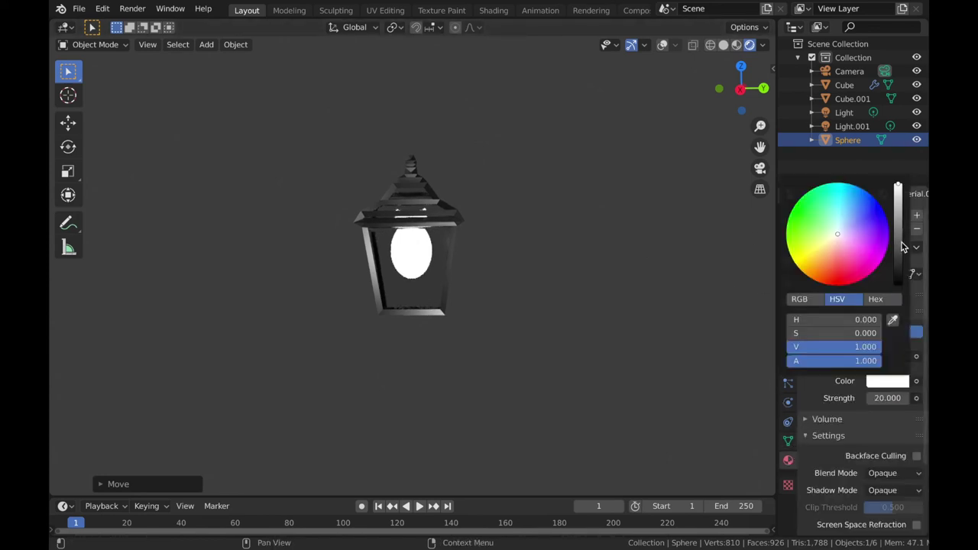
{"action": "left_click", "coordinate": [813, 269]}
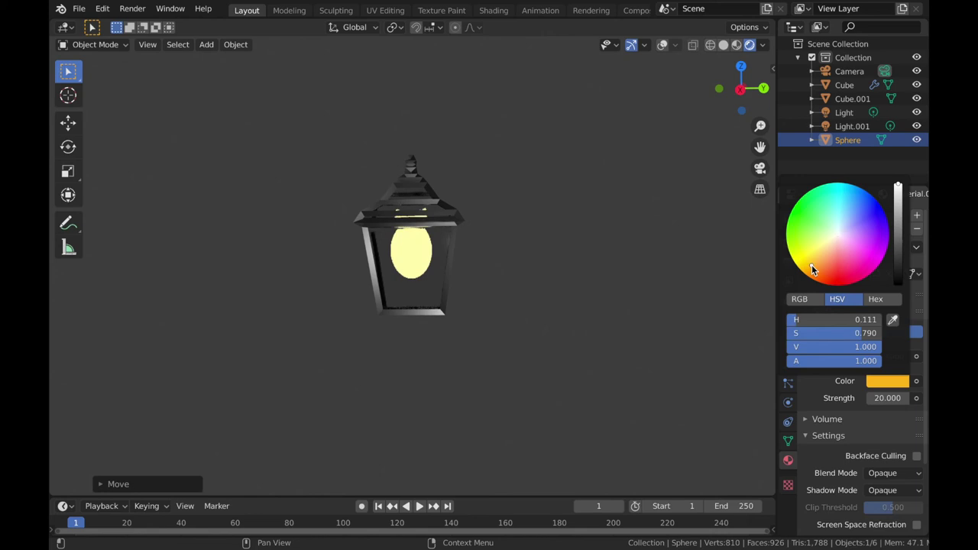
{"action": "left_click_drag", "start_coordinate": [813, 269], "coordinate": [810, 275]}
{"action": "left_click", "coordinate": [817, 279]}
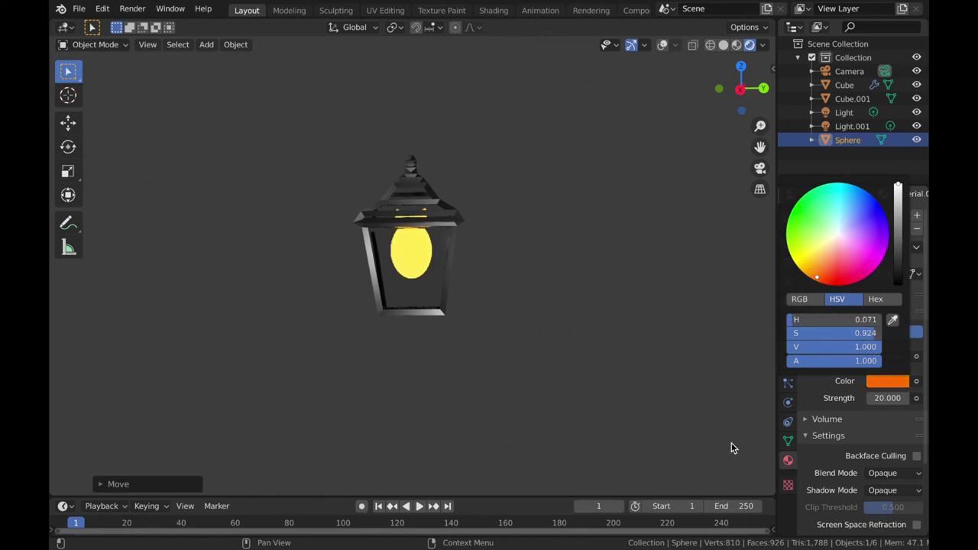
Raise the bulb's emission strength to 40.
{"action": "left_click", "coordinate": [884, 399]}
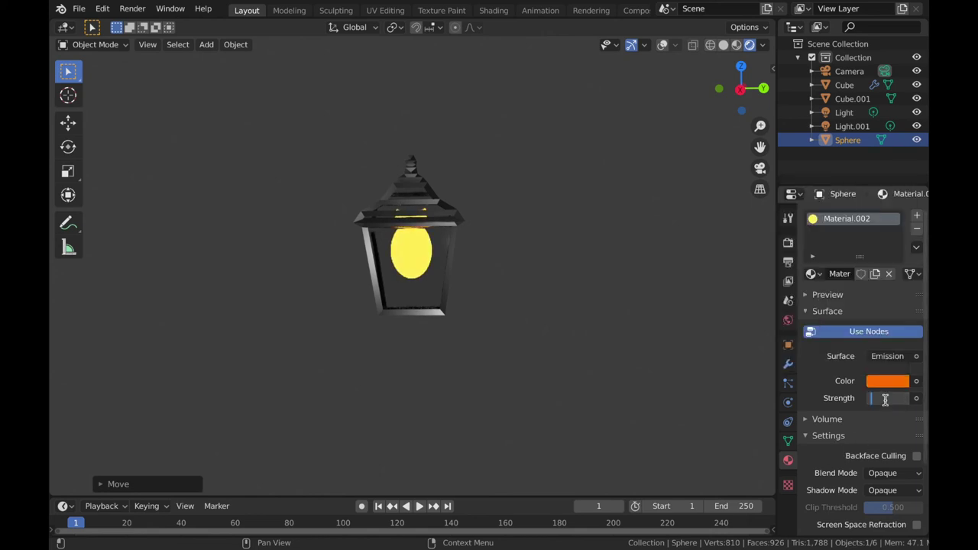
{"action": "type", "text": "40"}
{"action": "key", "text": "Return"}
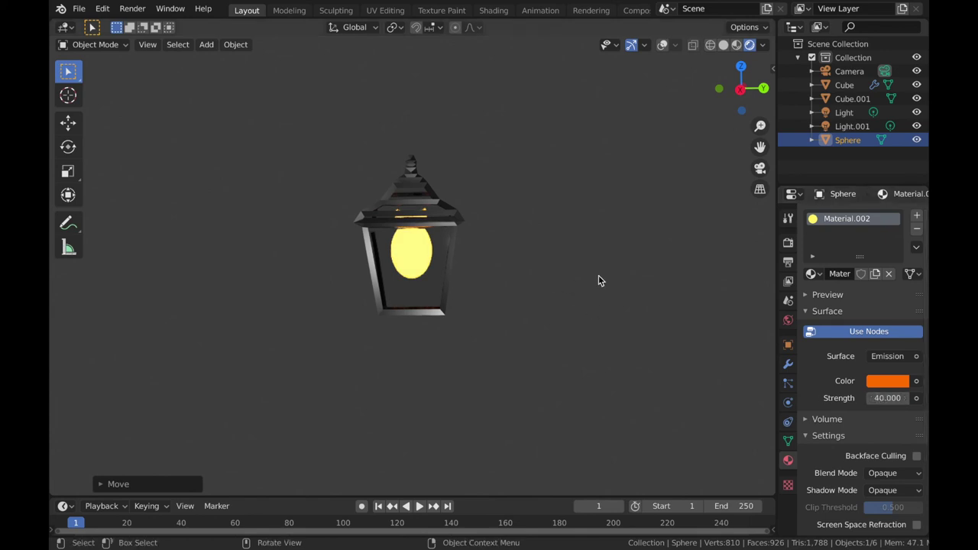
{"action": "left_click", "coordinate": [788, 243]}
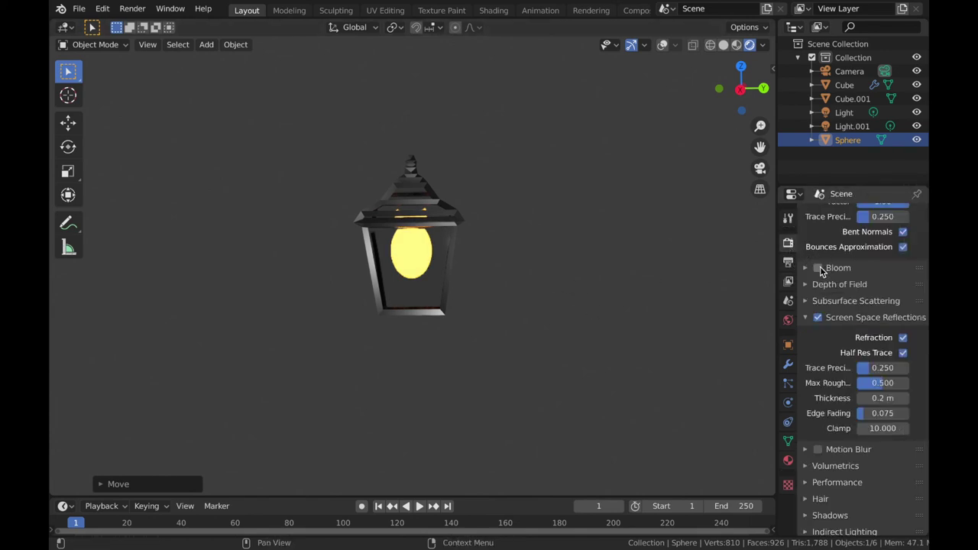
Enable EEVEE Bloom and orbit around the lantern to see the orange bulb's warm halo.
{"action": "left_click", "coordinate": [817, 267]}
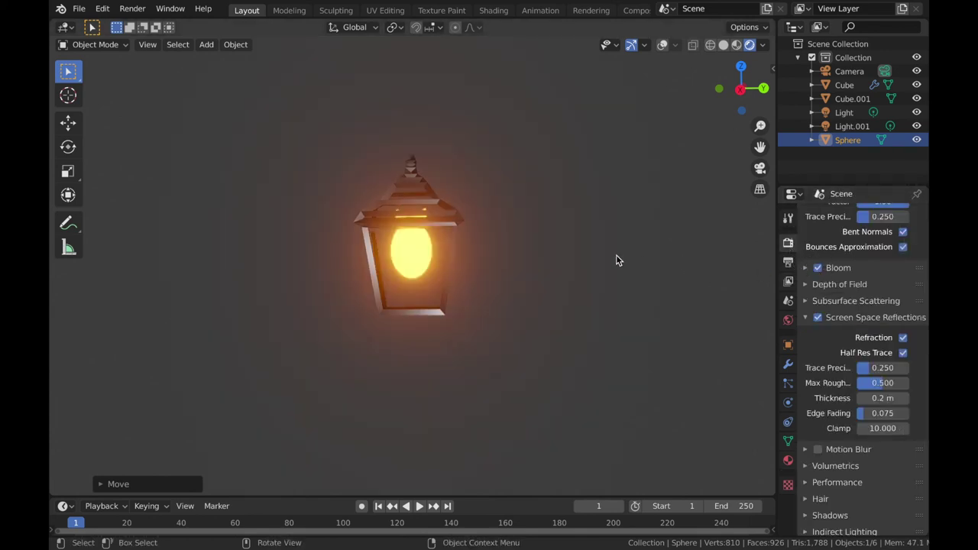
{"action": "key", "text": "KP_6"}
{"action": "key", "text": "KP_6"}
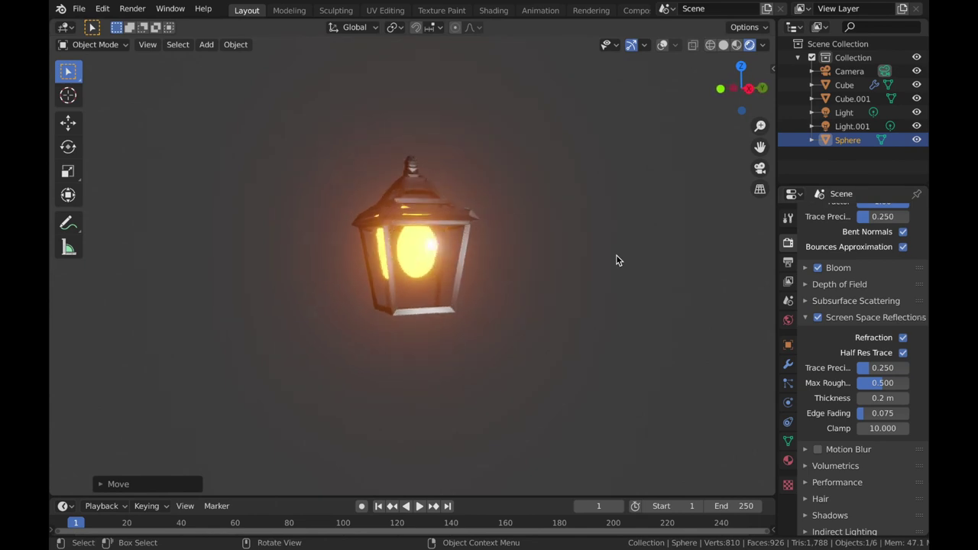